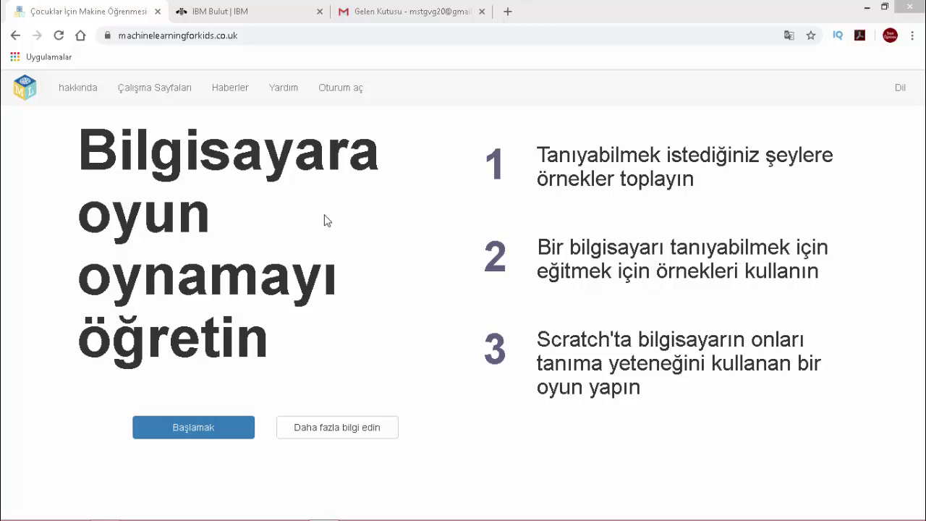
- Open the Başlamak (Get started) page from the Machine Learning for Kids home page
left_click(192, 426)
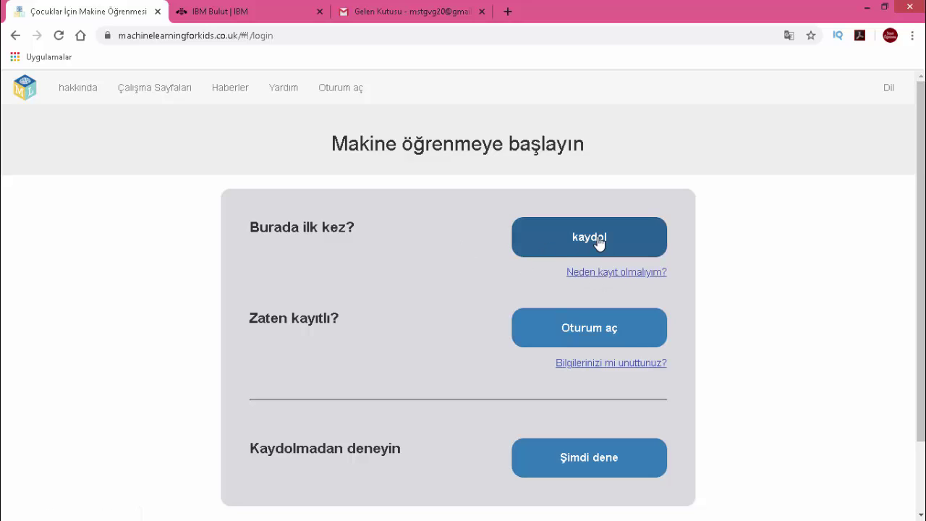
- Begin signing up and view the student option, then return to the who-are-you choice
left_click(562, 241)
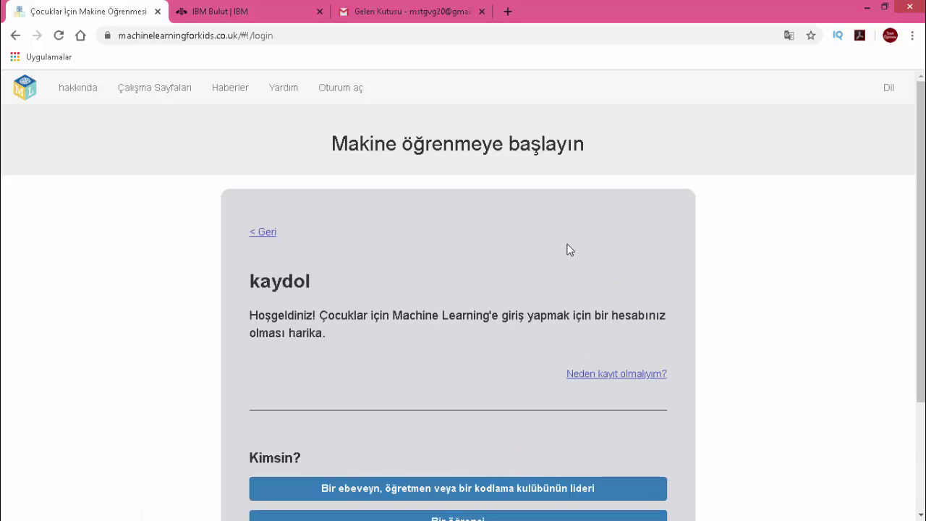
scroll(569, 250, "down", 2)
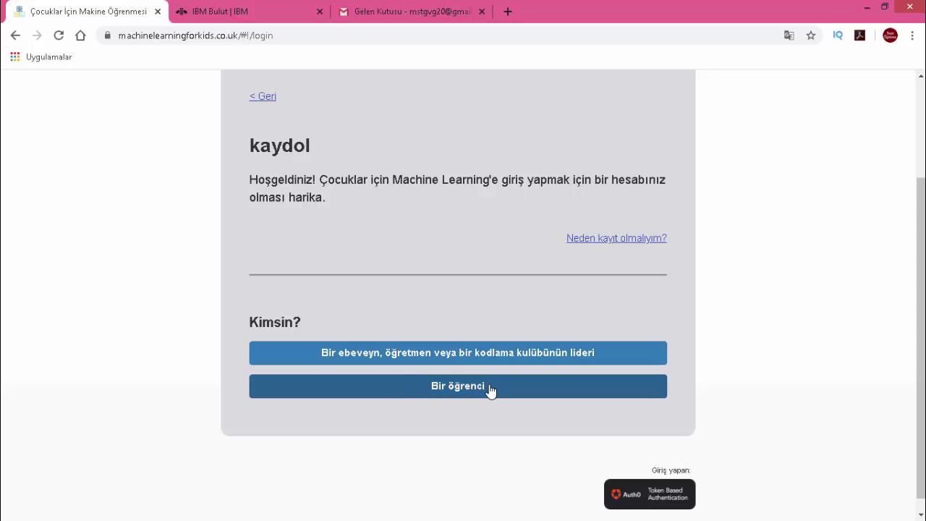
left_click(467, 391)
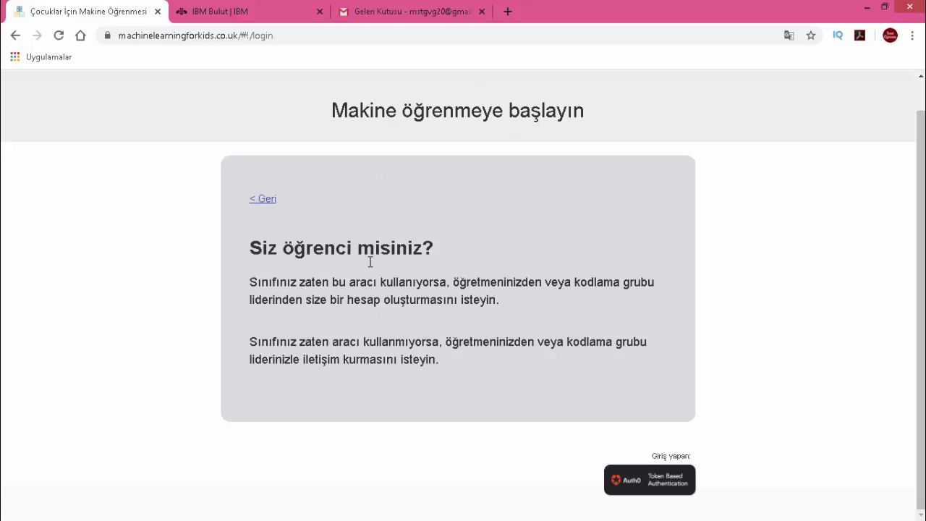
left_click(264, 199)
- Choose the teacher or club leader option, review the IBM Cloud requirements, and proceed
left_click(398, 354)
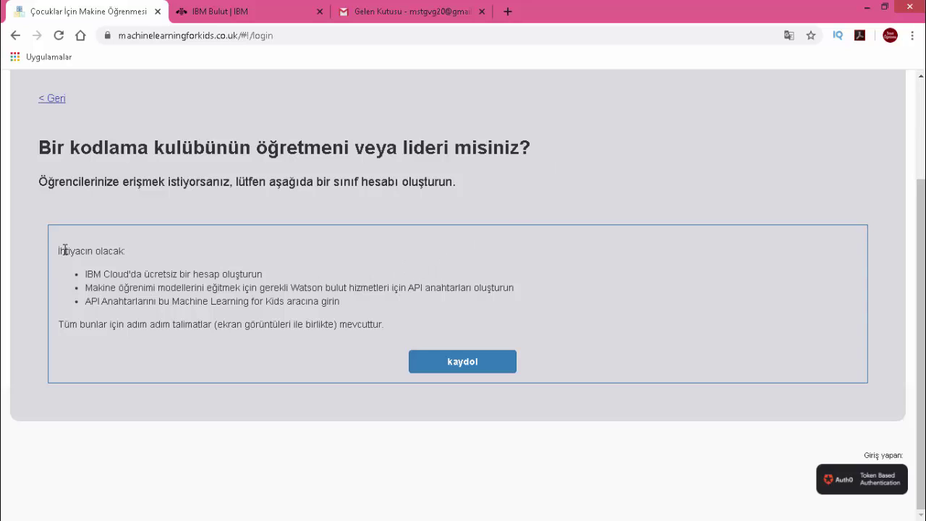
left_click_drag(65, 251, 128, 254)
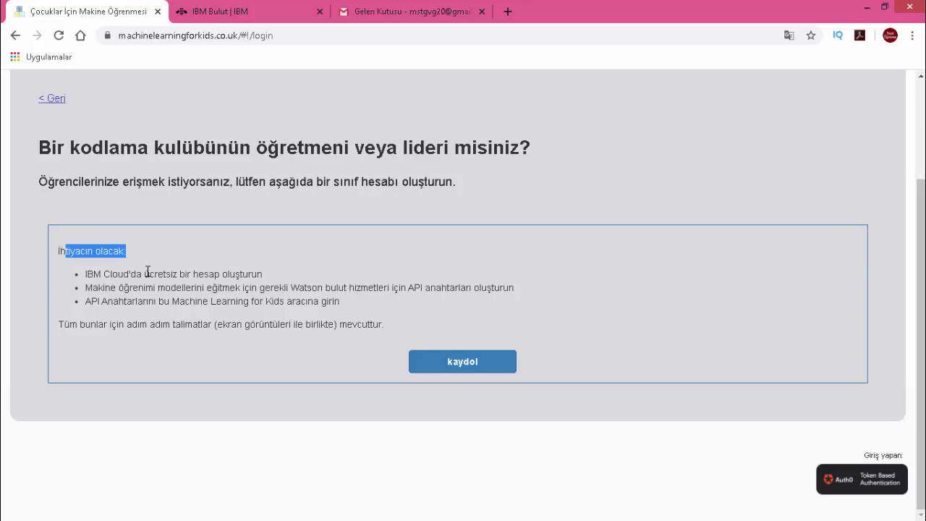
left_click_drag(264, 276, 170, 276)
left_click(137, 277)
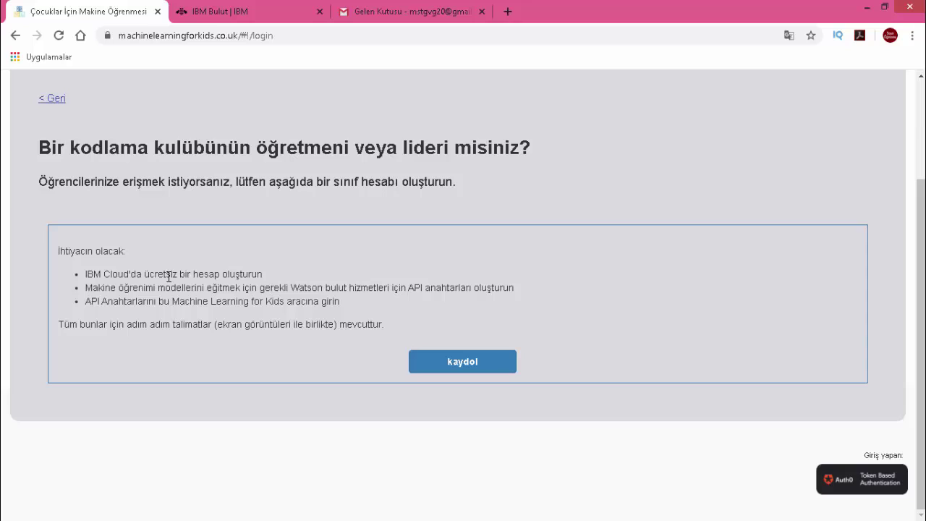
left_click_drag(103, 269, 162, 273)
left_click(279, 287)
left_click(469, 368)
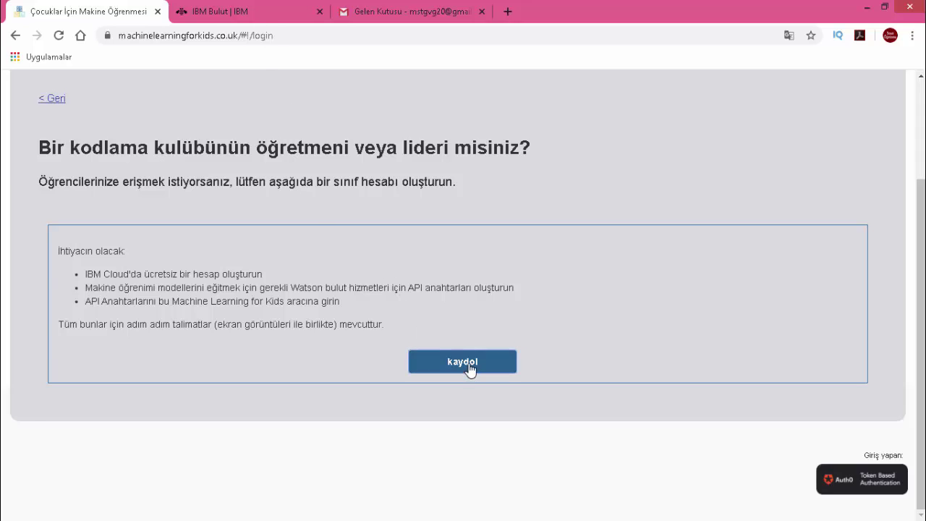
- Enter the account username, fixing its spelling and removing the space
scroll(273, 239, "down", 2)
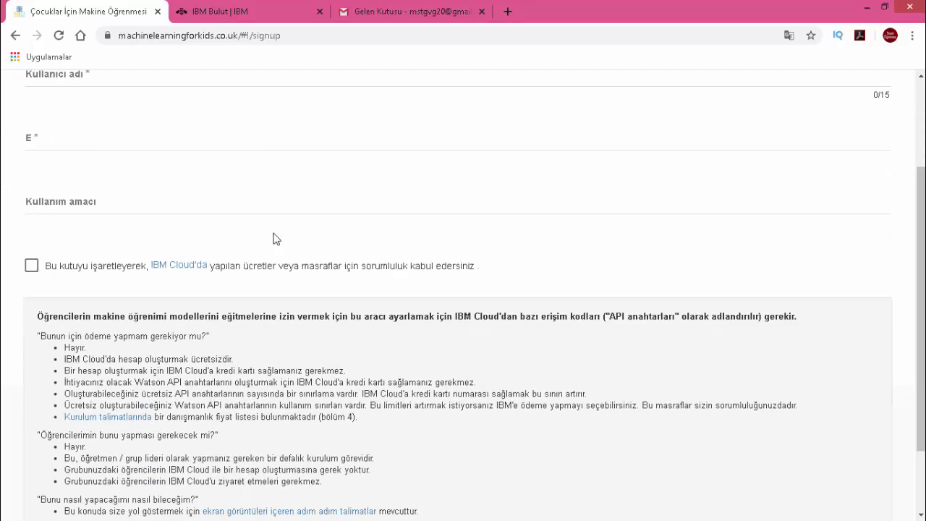
scroll(273, 239, "up", 2)
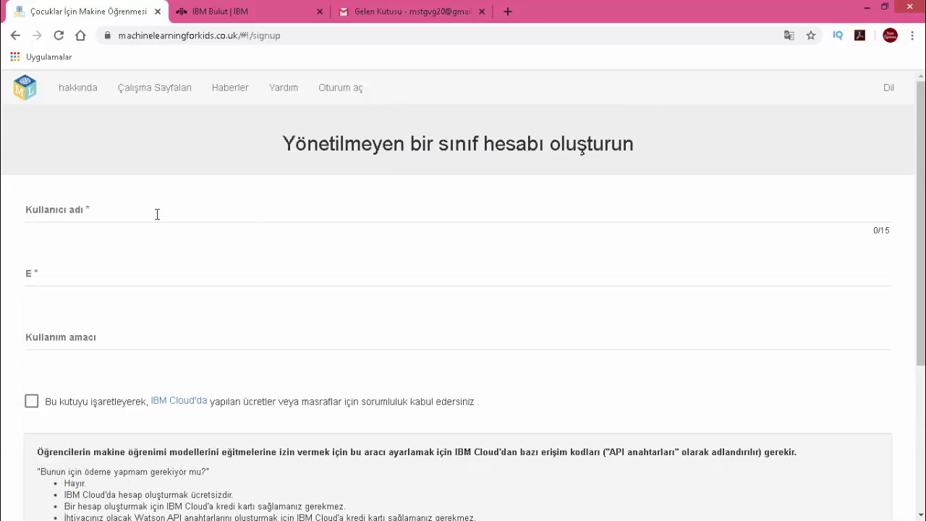
left_click(107, 214)
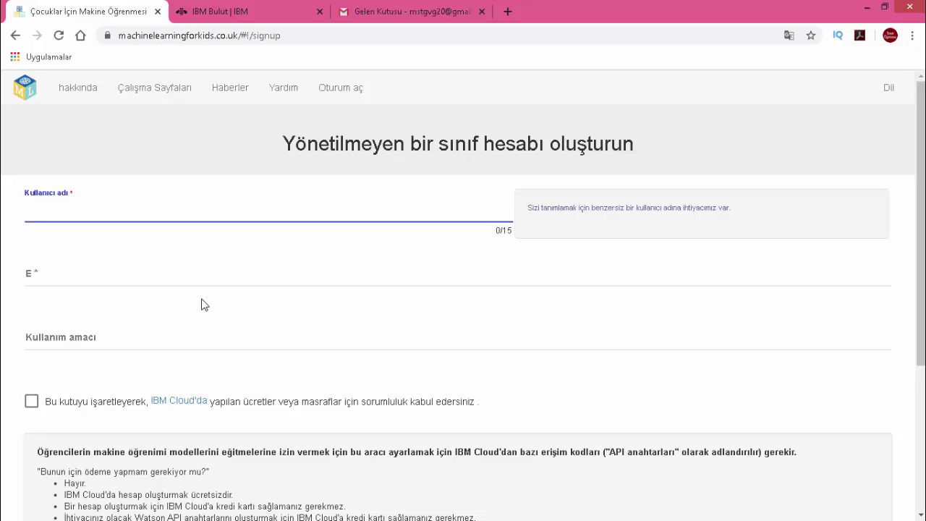
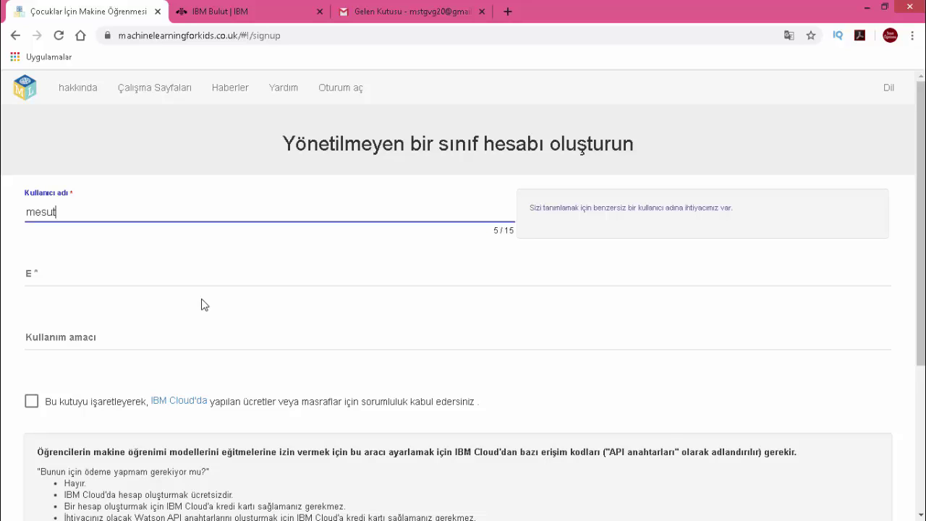
left_click(216, 147)
left_click(57, 211)
key("BackSpace")
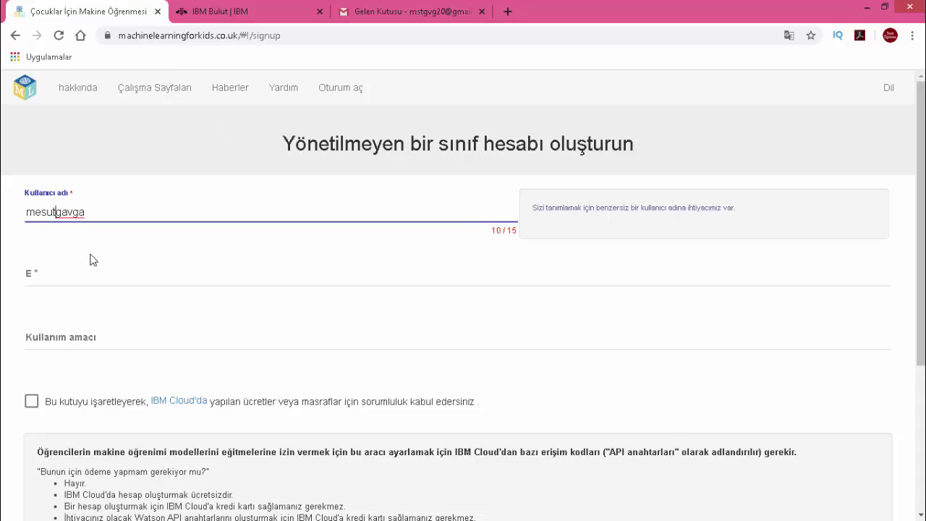
left_click(239, 153)
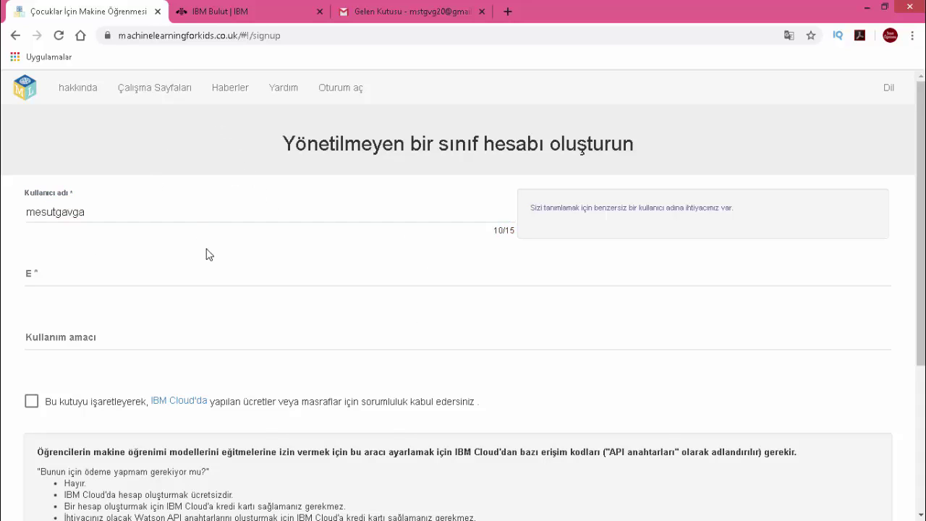
- Fill in the e-mail address and set the usage purpose to 'eğitim'
left_click(96, 274)
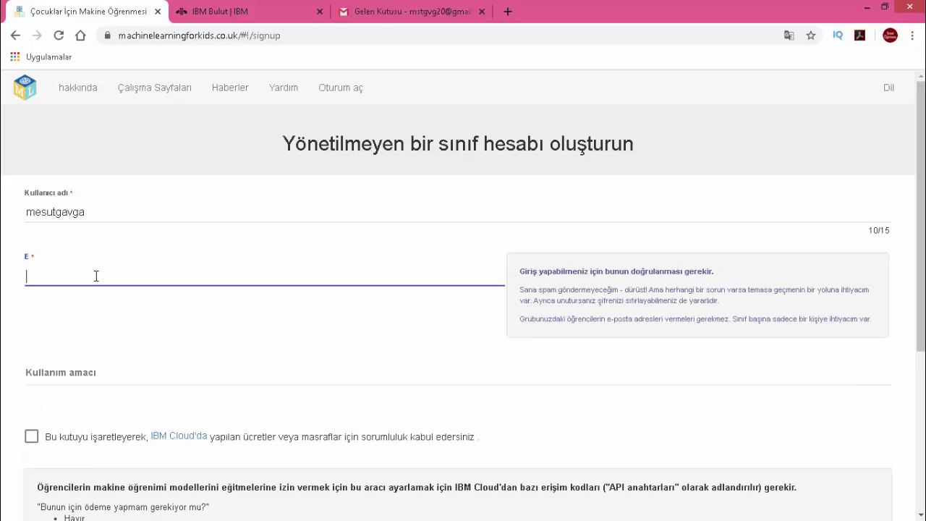
left_click(202, 253)
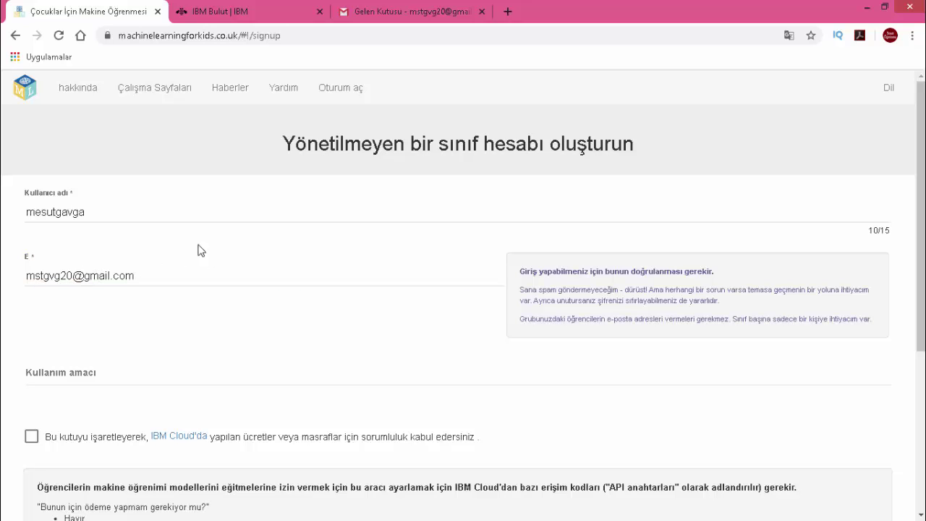
scroll(246, 297, "down", 1)
left_click(79, 314)
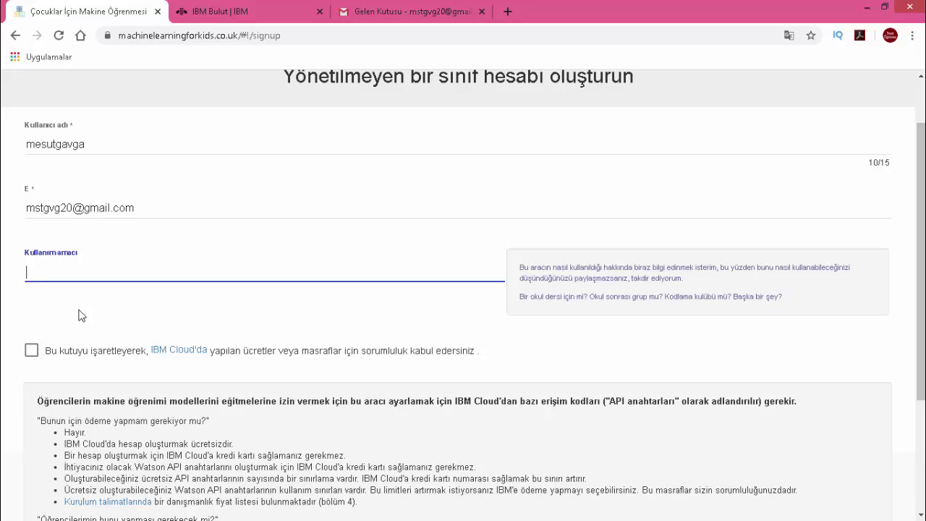
type("eğitim")
left_click(203, 247)
- Accept responsibility for IBM Cloud charges and create the unmanaged class account
scroll(195, 253, "down", 1)
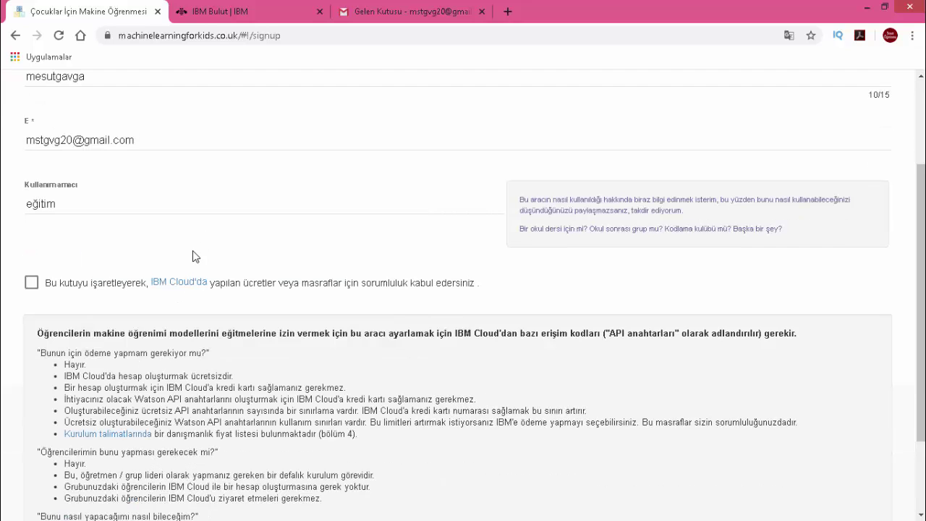
scroll(194, 255, "down", 1)
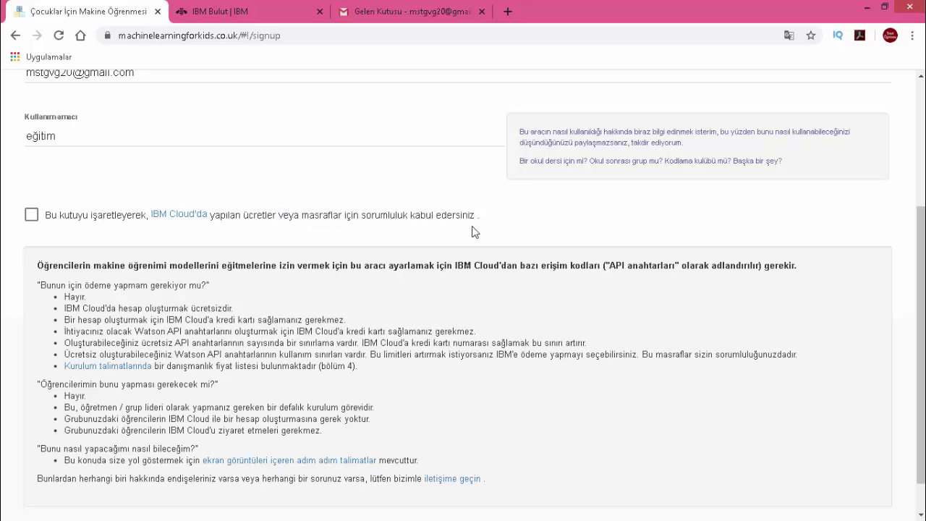
mouse_move(34, 220)
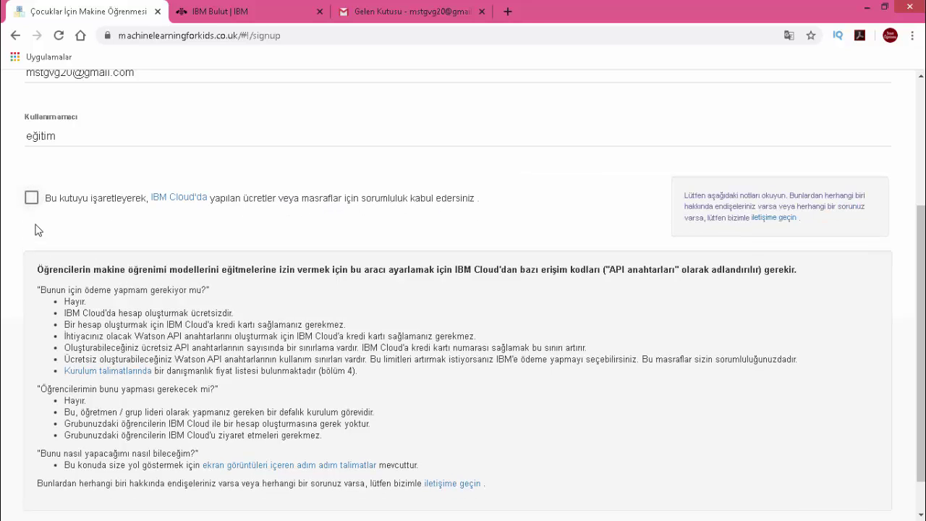
left_click(31, 197)
scroll(159, 272, "down", 1)
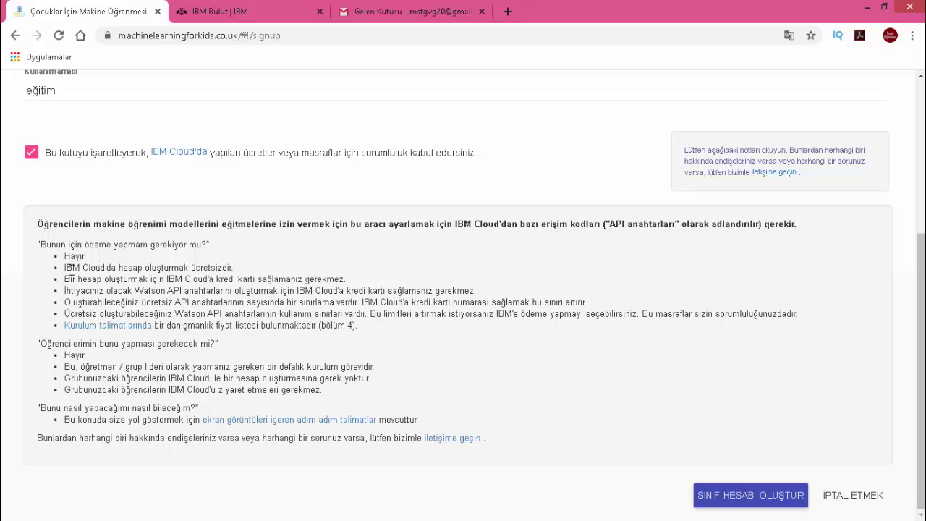
left_click_drag(83, 256, 72, 256)
left_click_drag(236, 271, 125, 267)
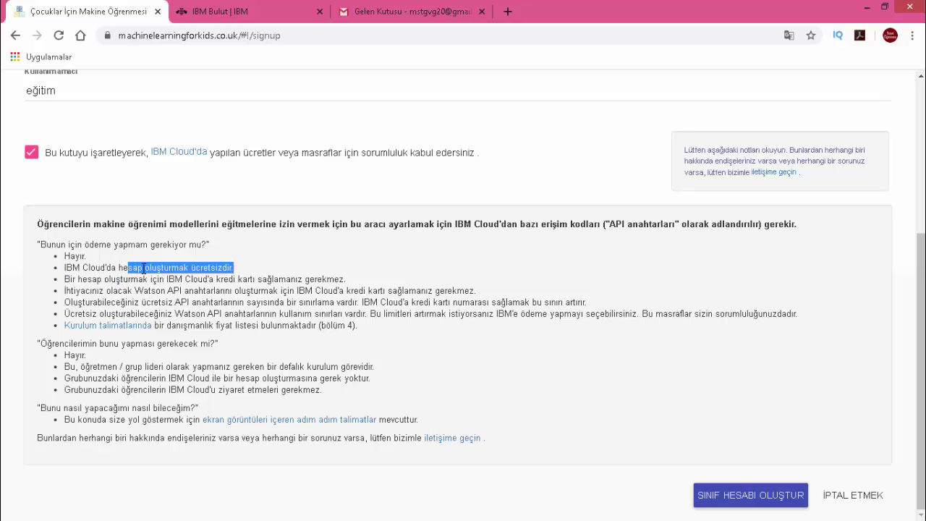
left_click(287, 270)
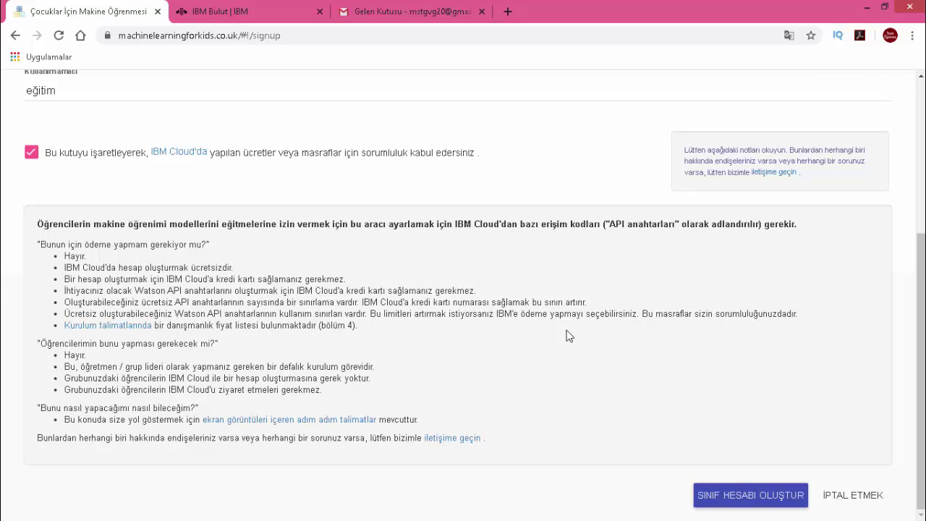
left_click(753, 495)
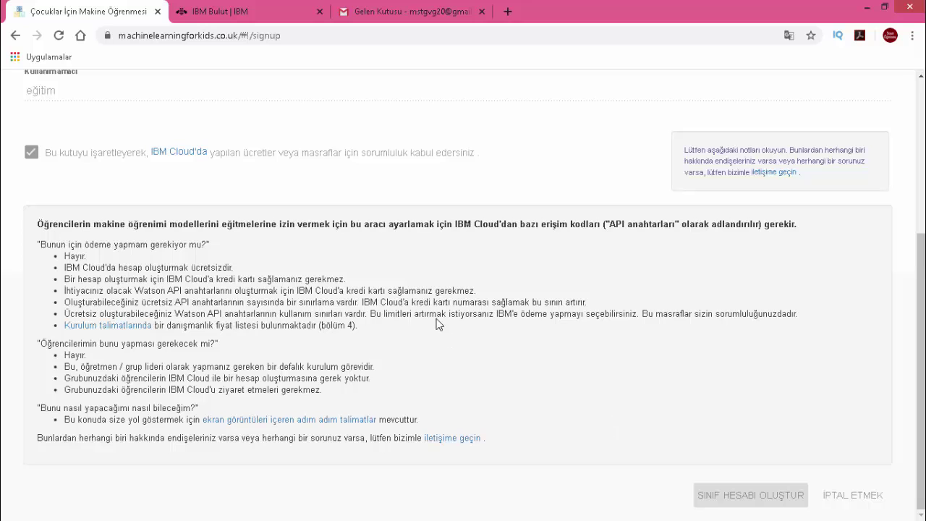
scroll(400, 283, "up", 5)
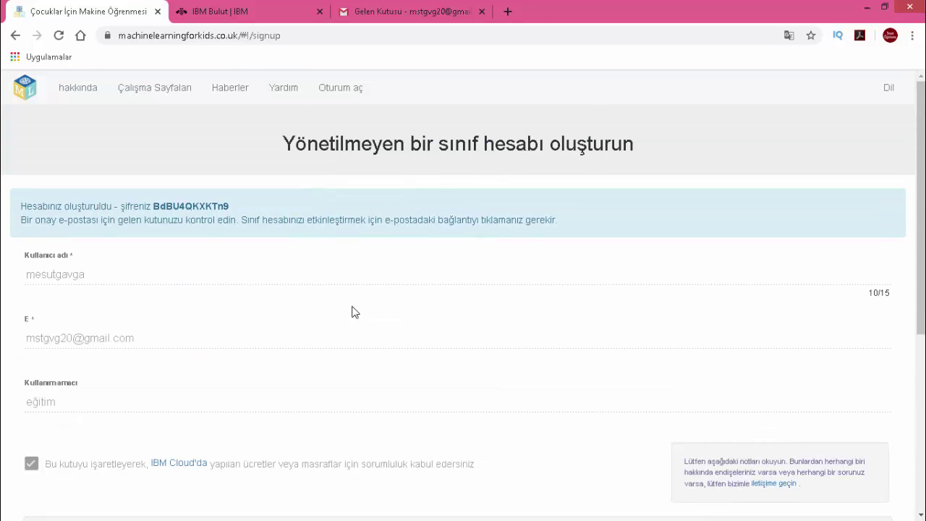
- Highlight the generated class account password to note it
scroll(307, 299, "down", 1)
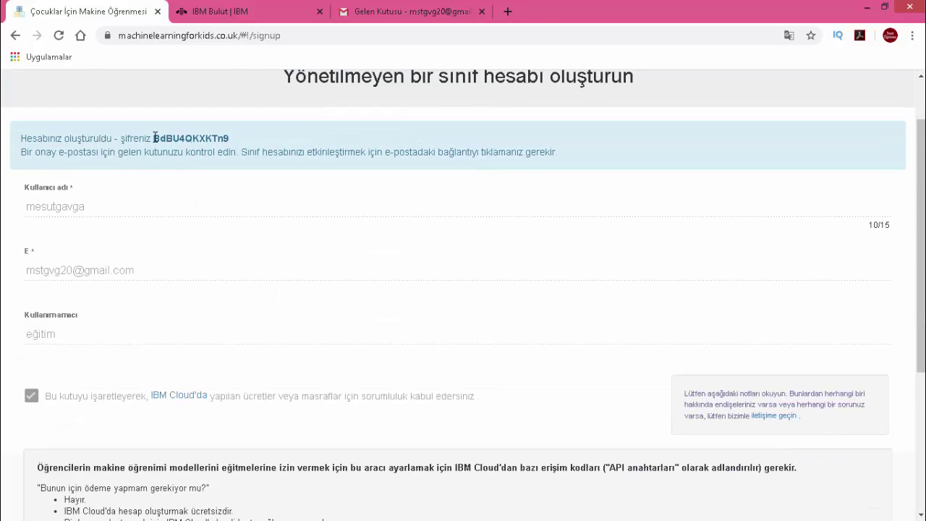
left_click_drag(153, 138, 230, 137)
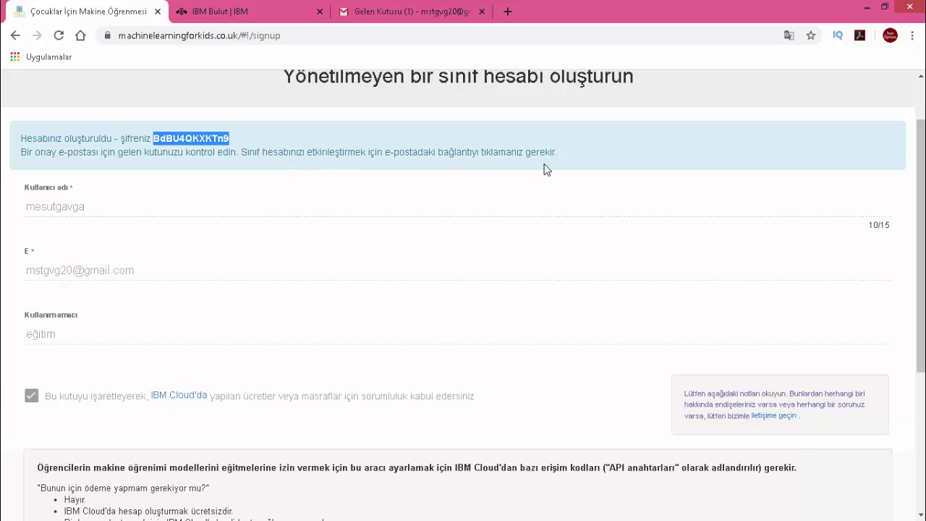
- Confirm the account via Gmail's 'Verify your email' message, then return to the signup tab
left_click(427, 11)
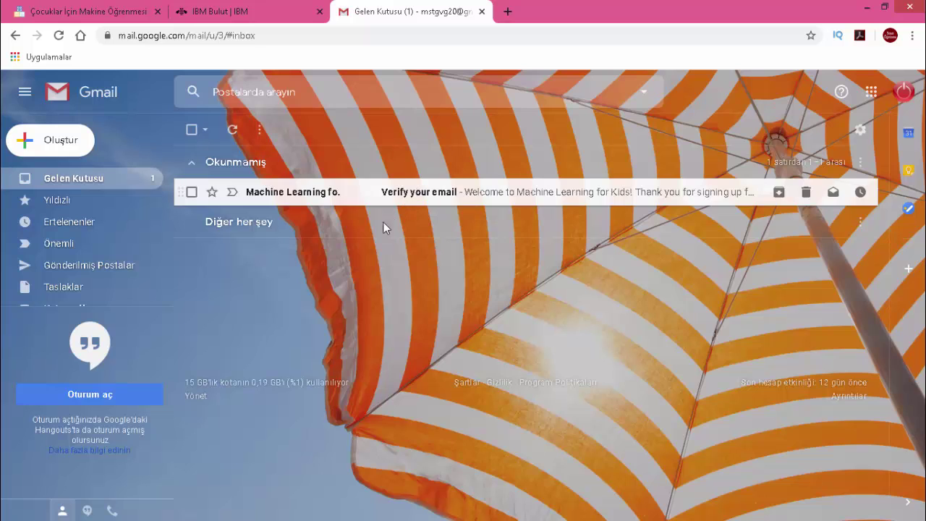
left_click(316, 199)
scroll(273, 351, "down", 2)
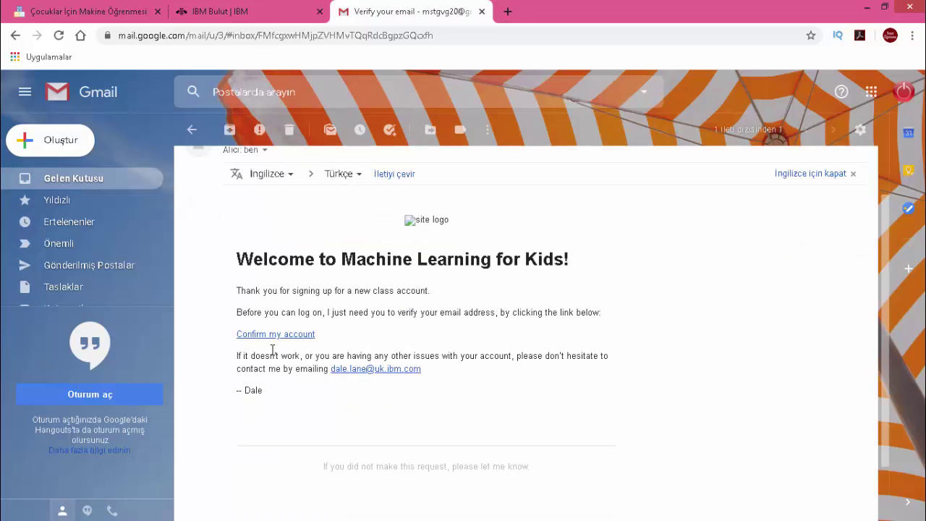
left_click(303, 335)
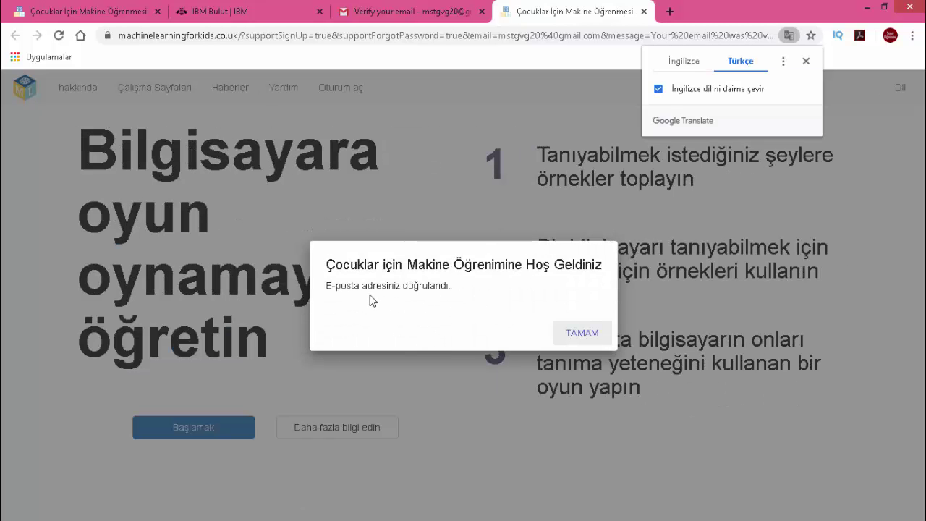
left_click(586, 334)
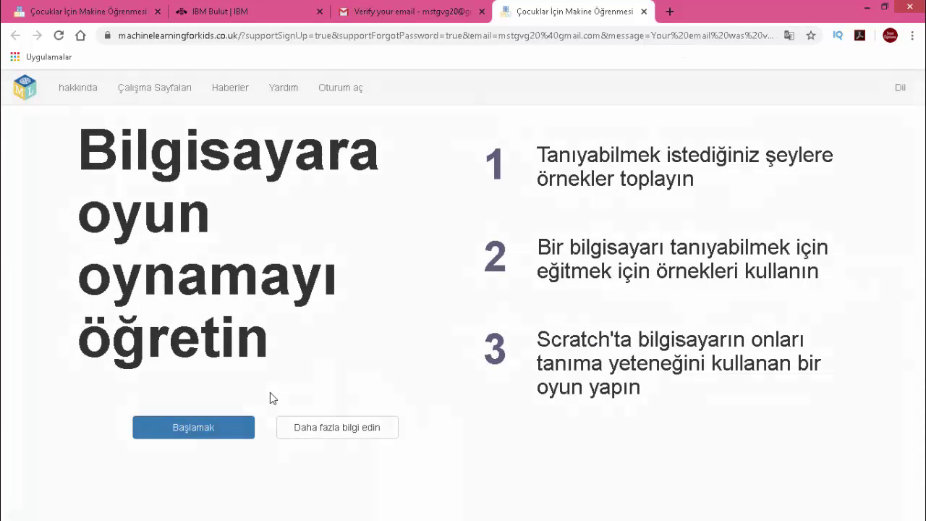
left_click(166, 18)
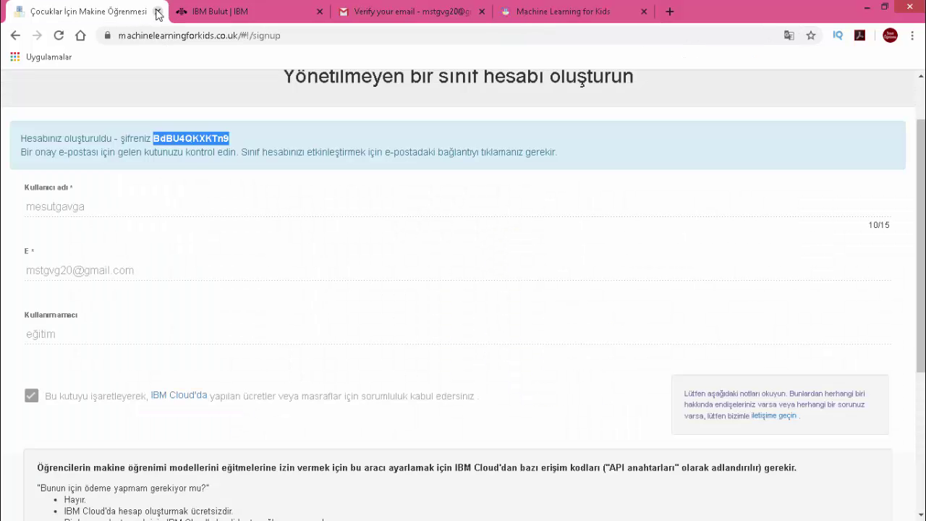
- Close the old signup tab and move the new Machine Learning for Kids tab first
left_click(157, 12)
left_click(378, 9)
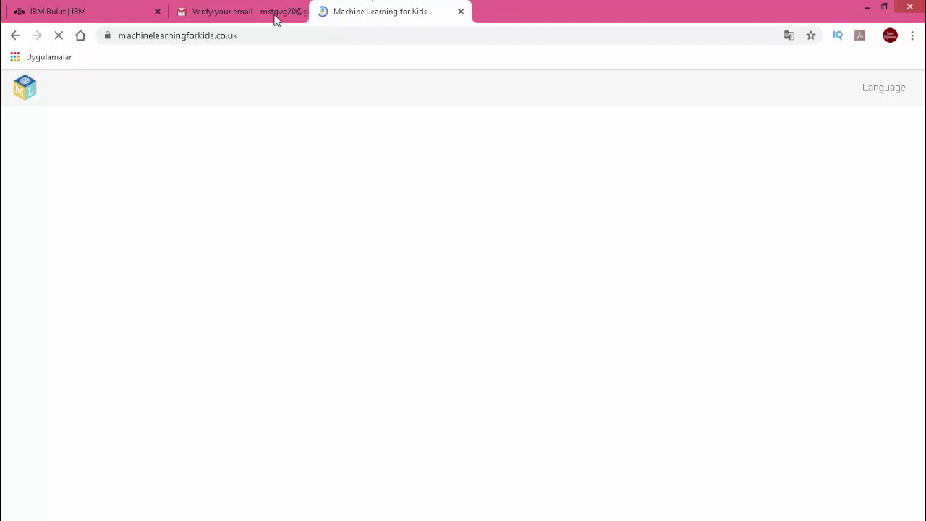
left_click_drag(275, 18, 120, 19)
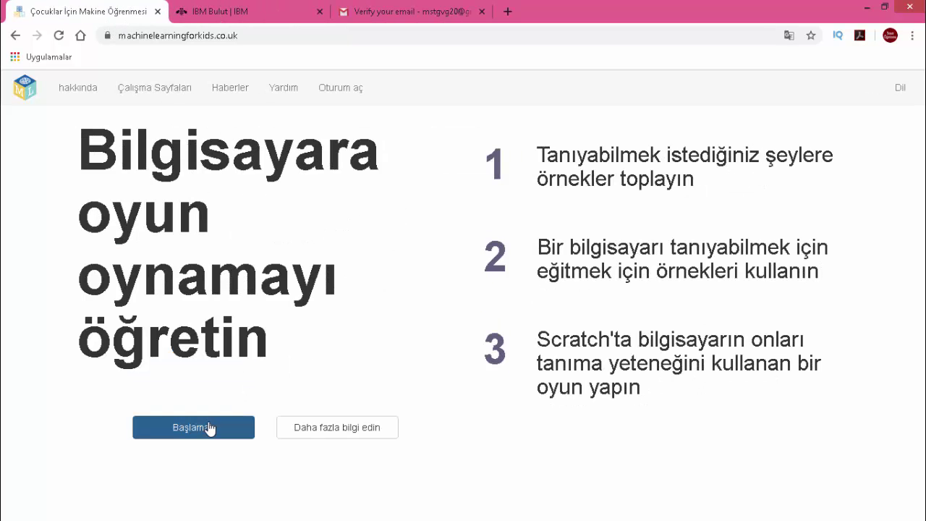
- Log in with the new username and the pasted generated password
left_click(208, 428)
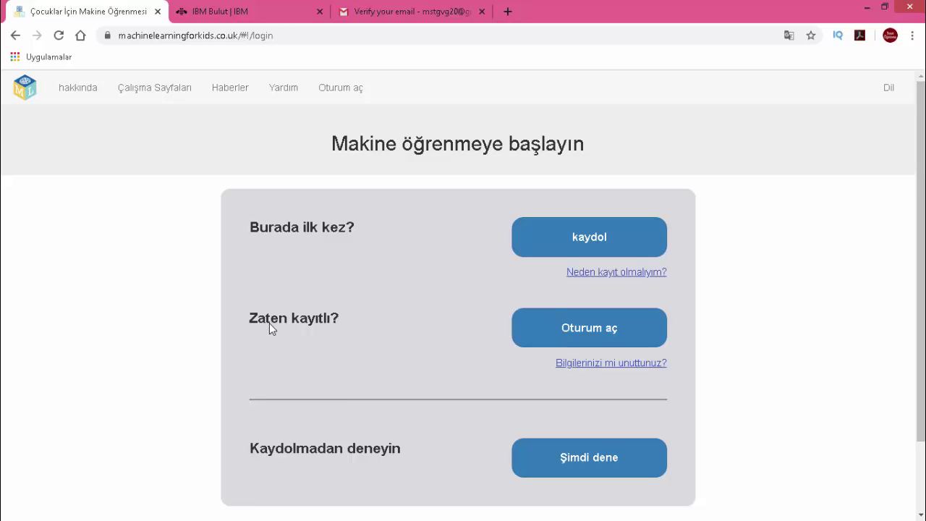
left_click(531, 327)
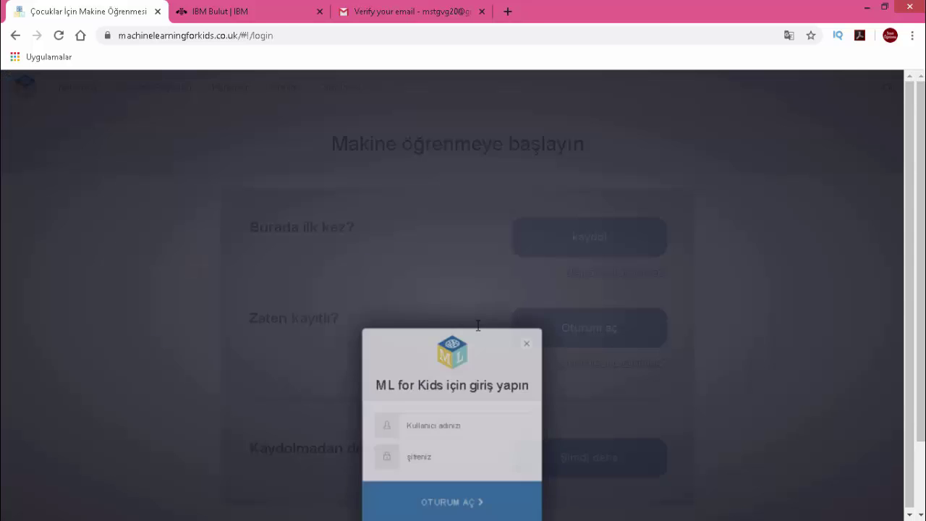
left_click(454, 292)
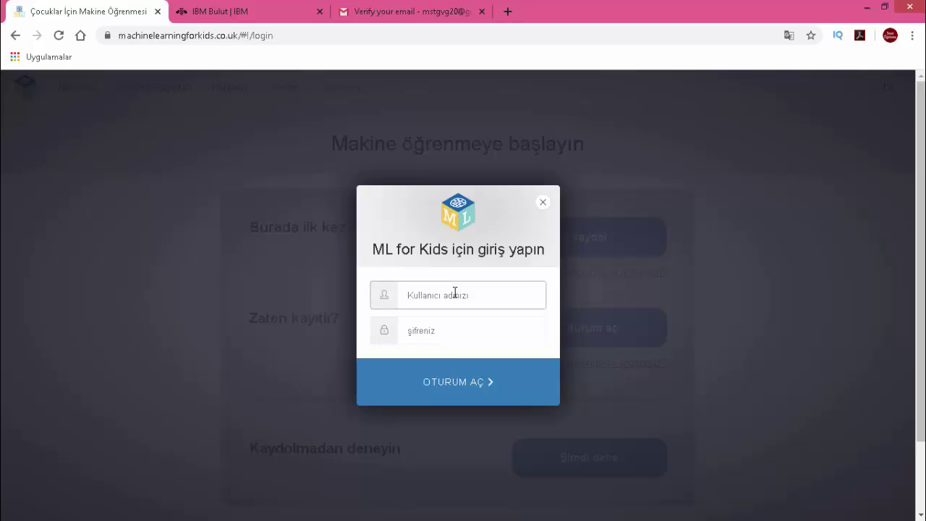
left_click(473, 331)
key("ctrl+v")
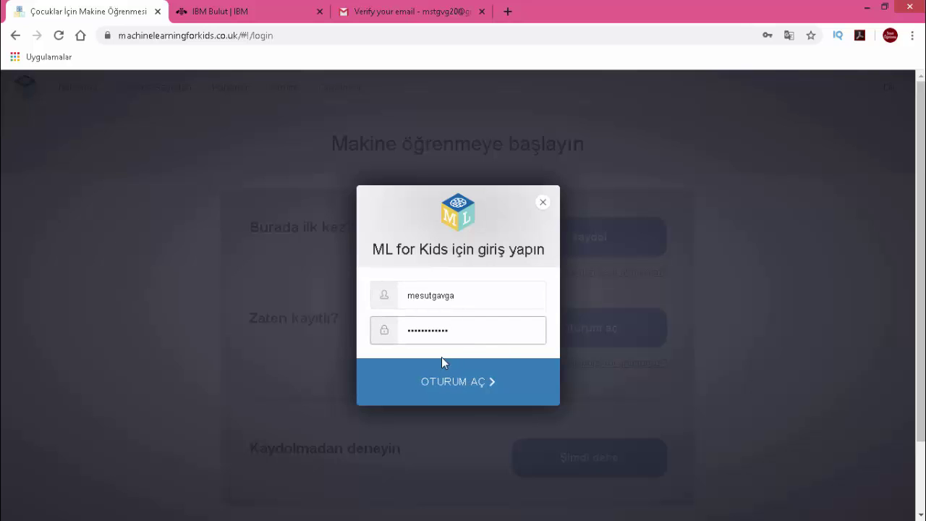
left_click(475, 400)
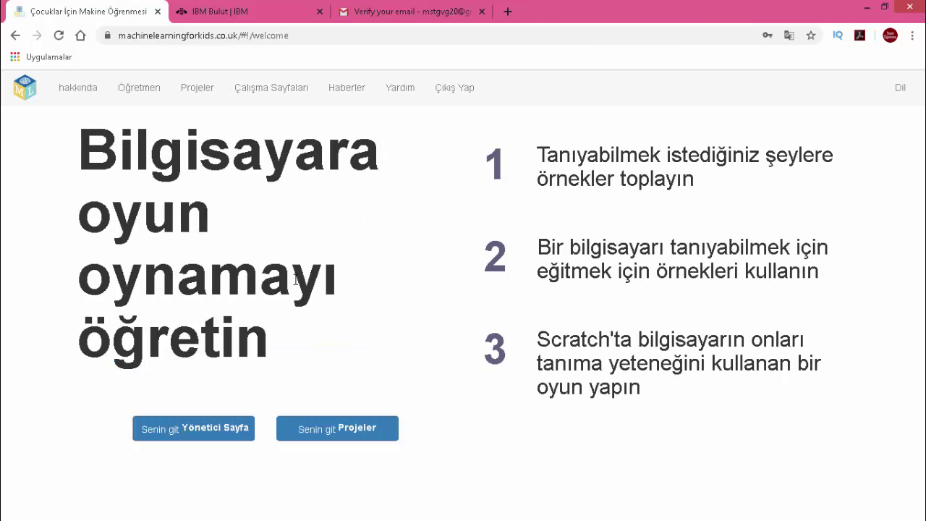
- Check the teacher page's API Anahtarları card marked Eksik, then go to the IBM Cloud tab
left_click(153, 91)
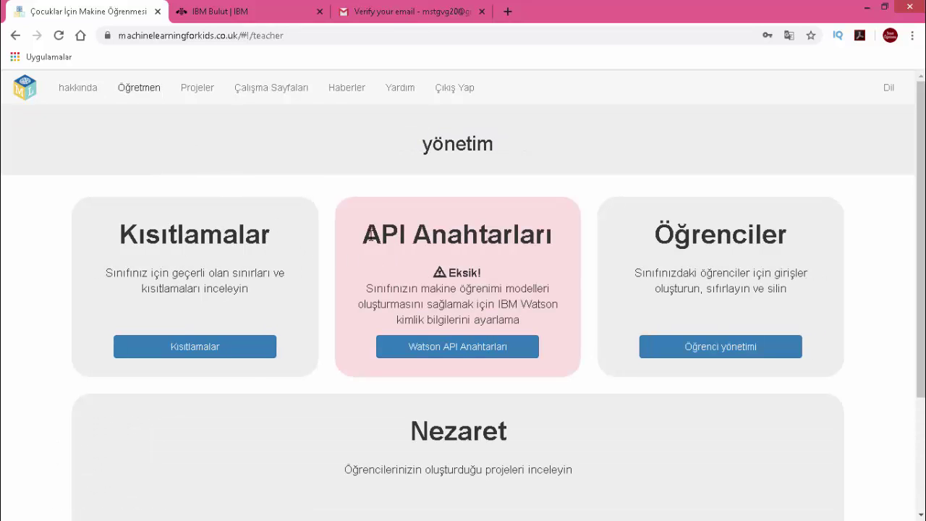
left_click_drag(369, 235, 558, 235)
left_click_drag(453, 275, 480, 273)
left_click(476, 252)
left_click(230, 13)
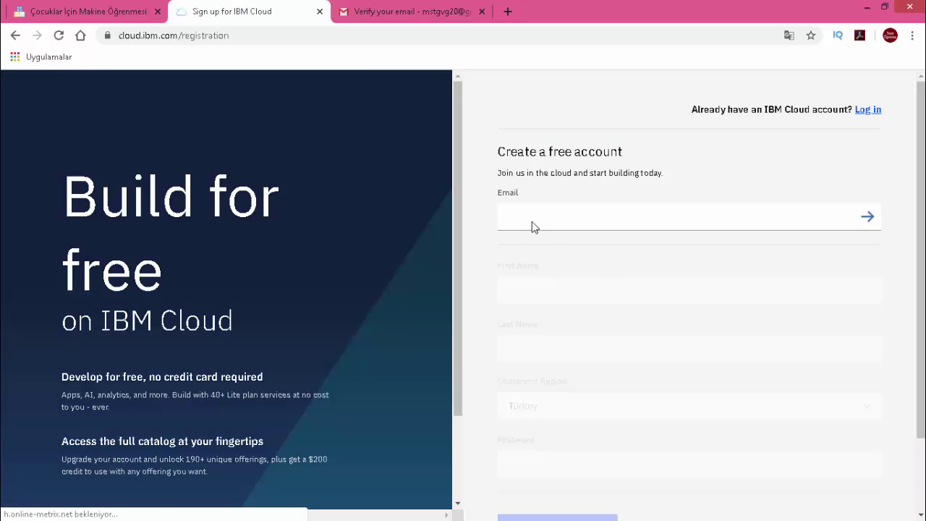
- Enter the e-mail address, surname and password in the IBM Cloud sign-up form
left_click(529, 215)
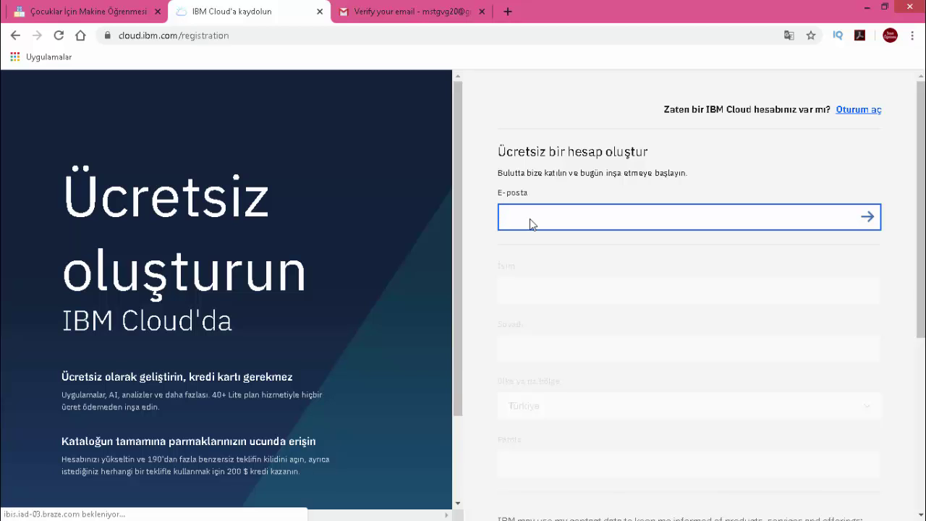
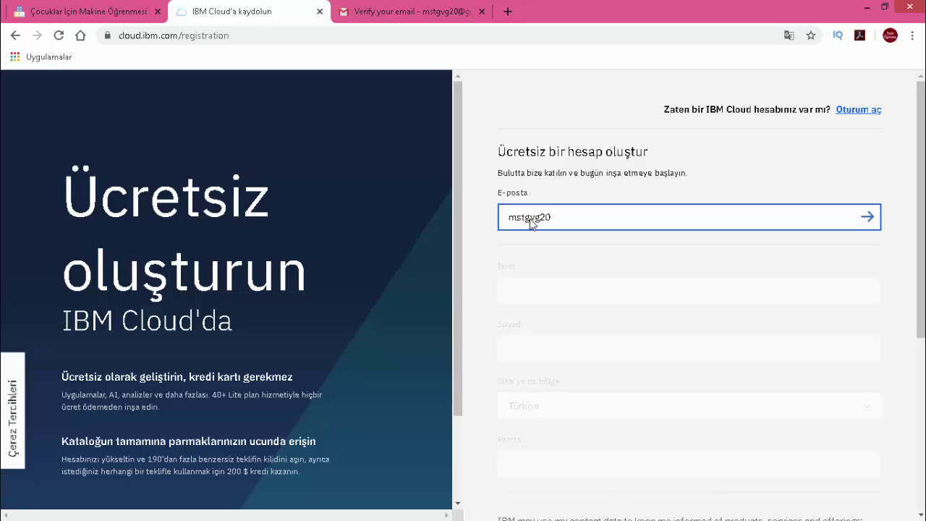
key("Return")
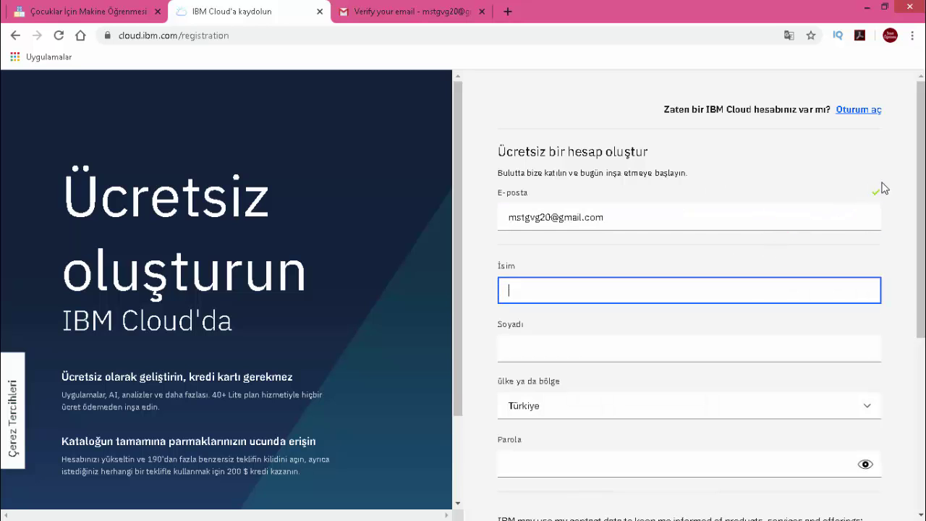
scroll(559, 226, "down", 1)
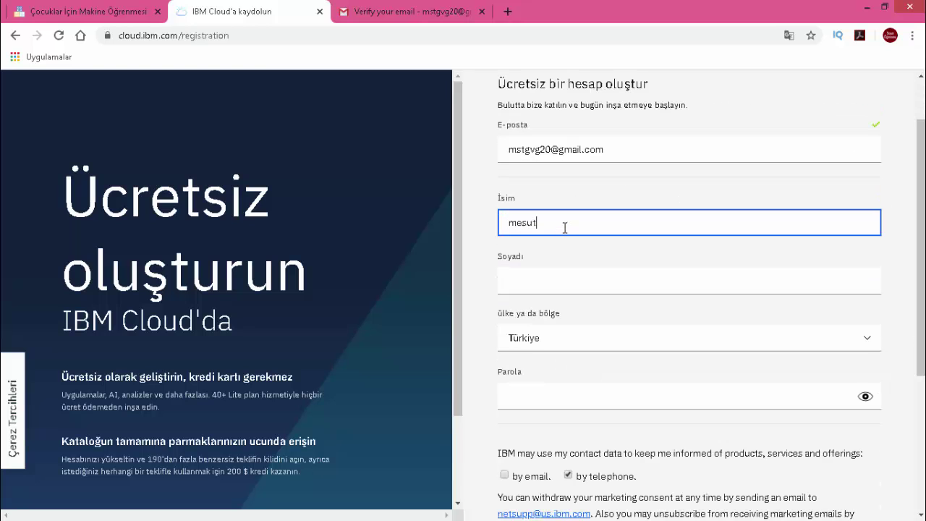
left_click(535, 273)
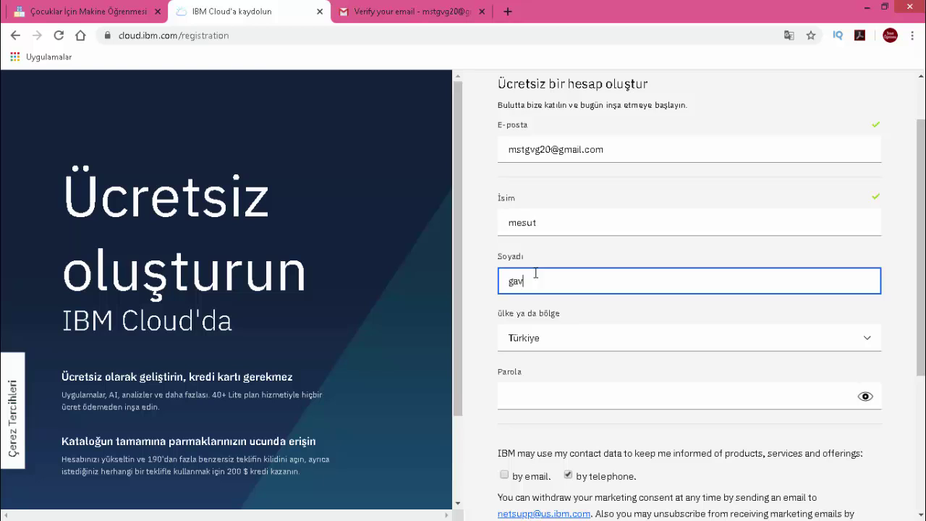
scroll(582, 301, "down", 1)
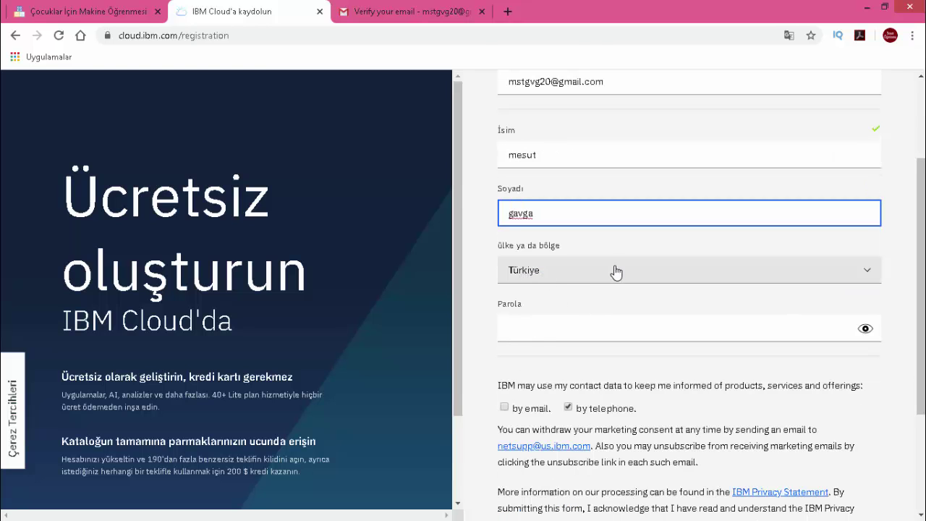
left_click(538, 331)
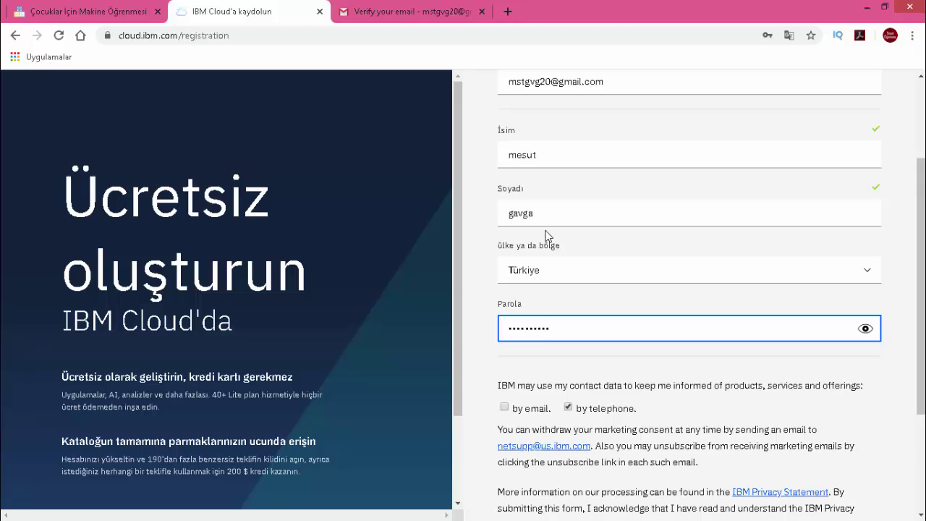
- Set marketing contact to e-mail only, not telephone, and submit the account creation
scroll(622, 326, "down", 1)
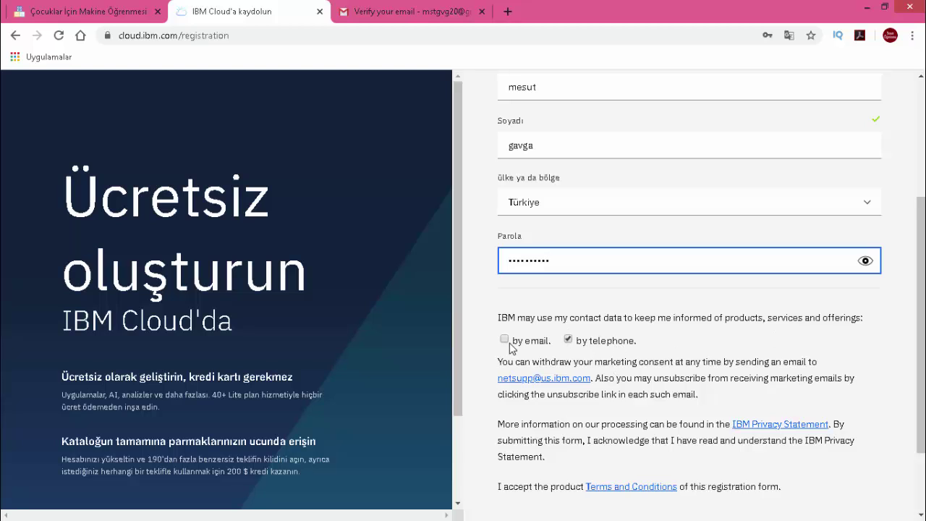
left_click(571, 343)
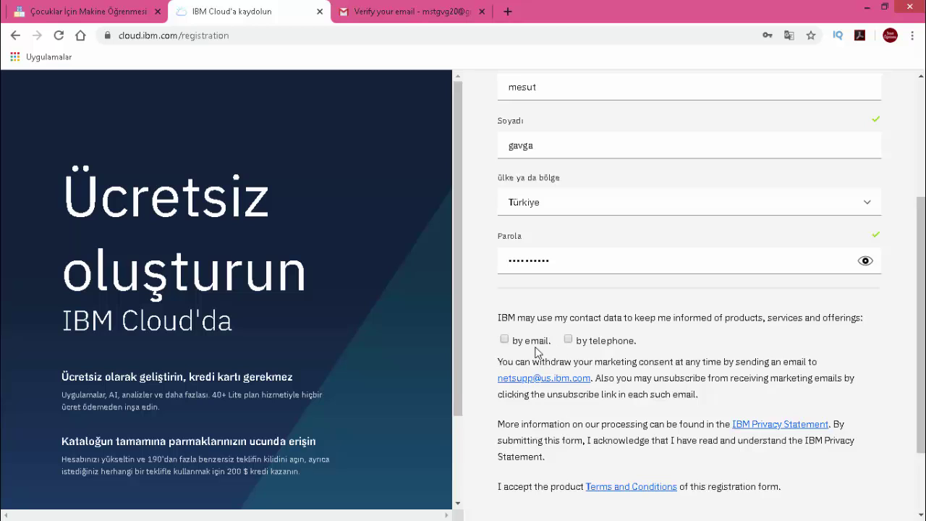
scroll(730, 325, "down", 2)
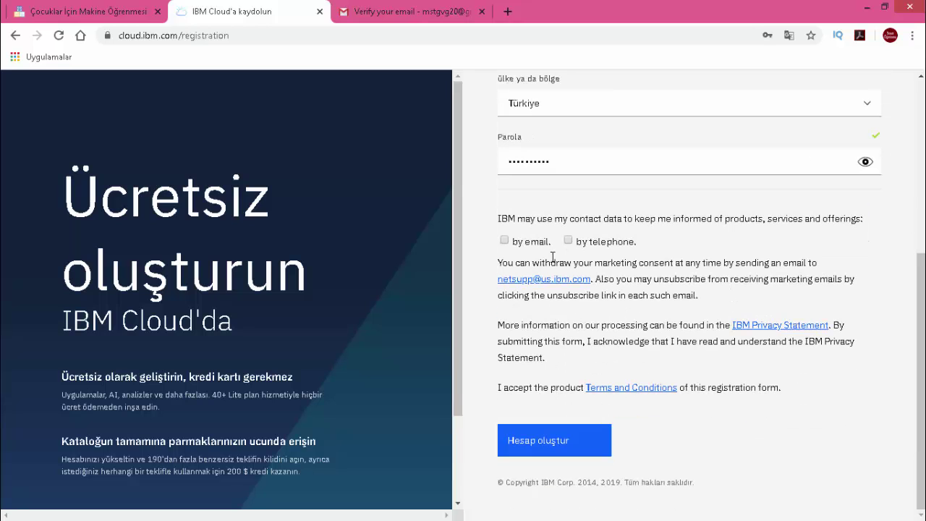
left_click(505, 240)
scroll(640, 323, "up", 5)
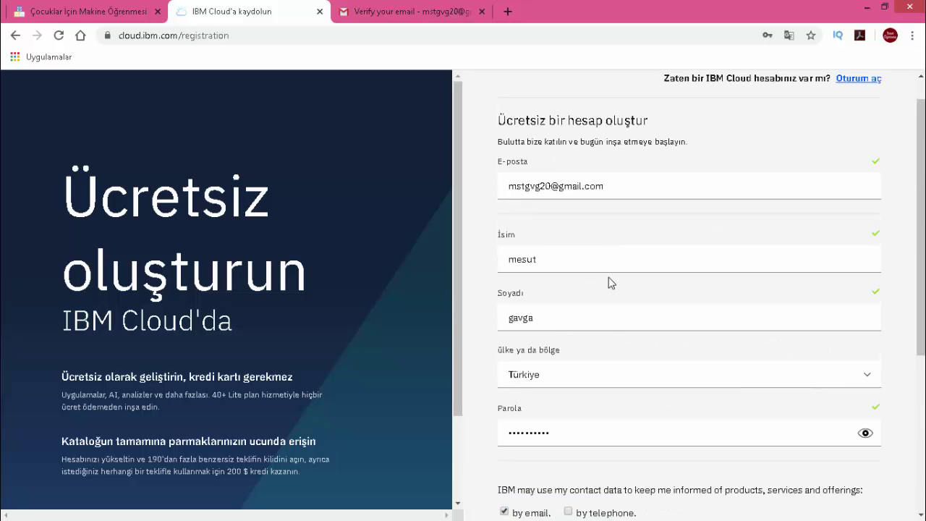
scroll(594, 316, "down", 4)
left_click(580, 504)
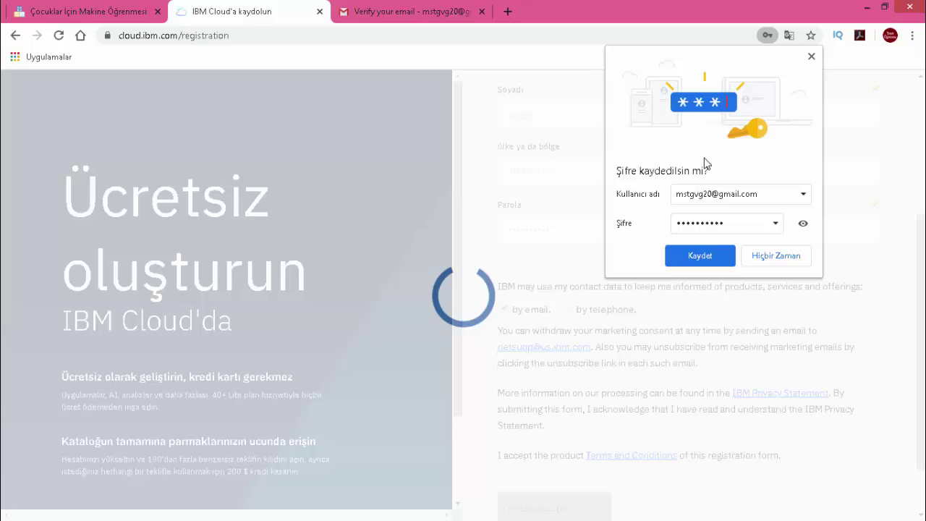
- Save the IBM Cloud password in the browser and switch to the Gmail inbox
left_click(700, 256)
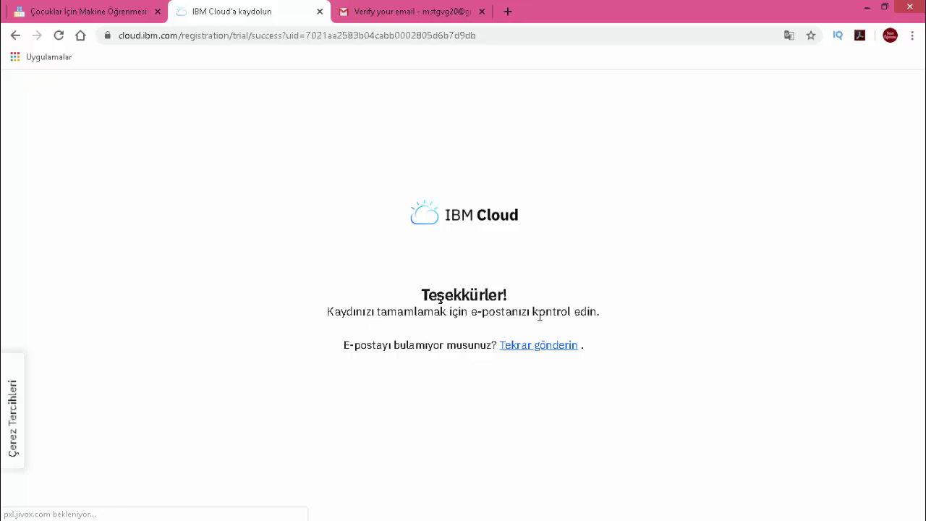
left_click(420, 13)
- Reload the inbox and confirm the IBM Cloud account from its confirmation e-mail
left_click(85, 182)
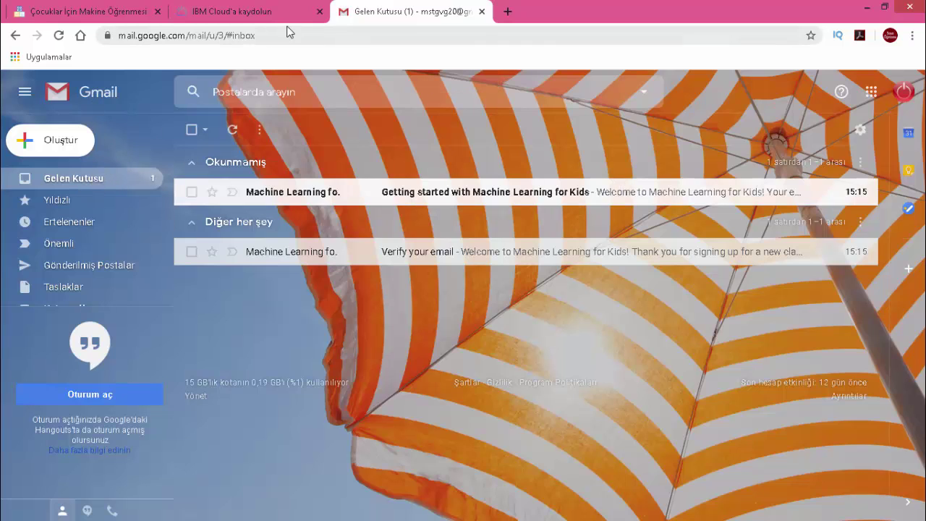
left_click(60, 35)
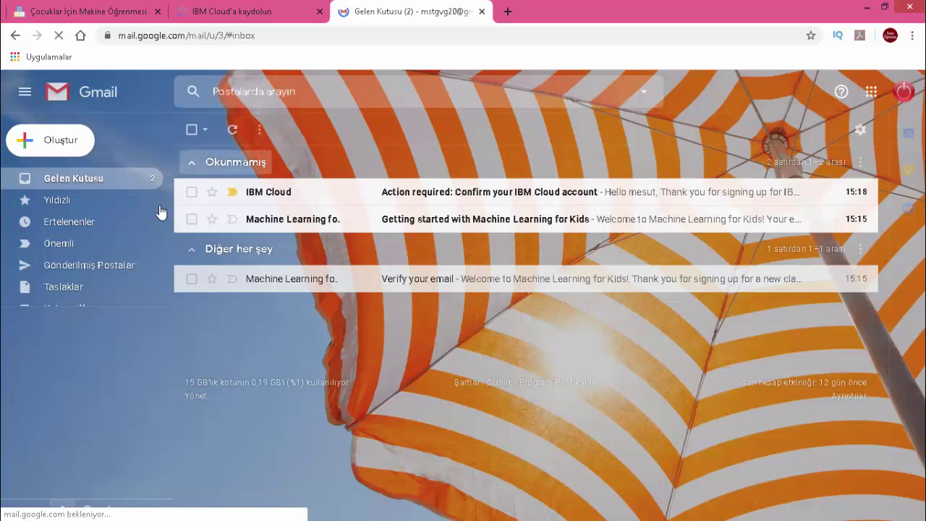
left_click(291, 195)
scroll(419, 347, "down", 1)
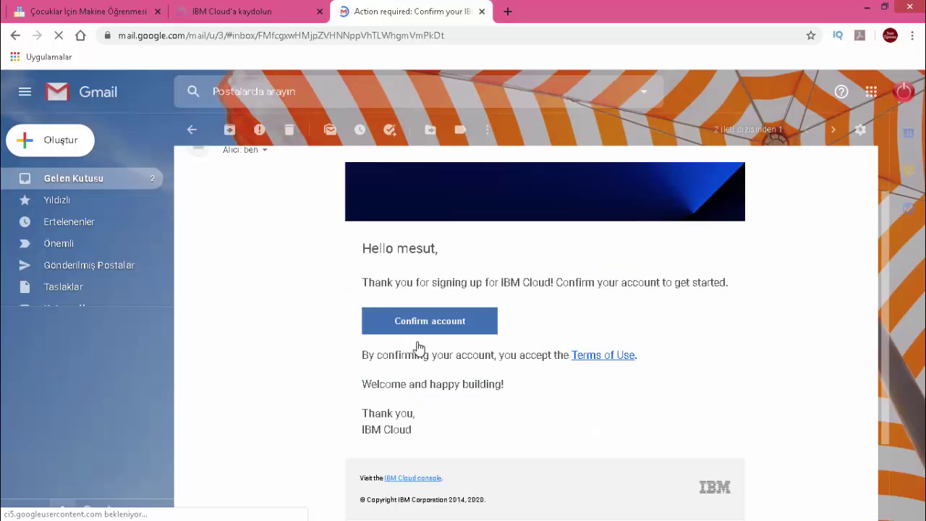
left_click(430, 323)
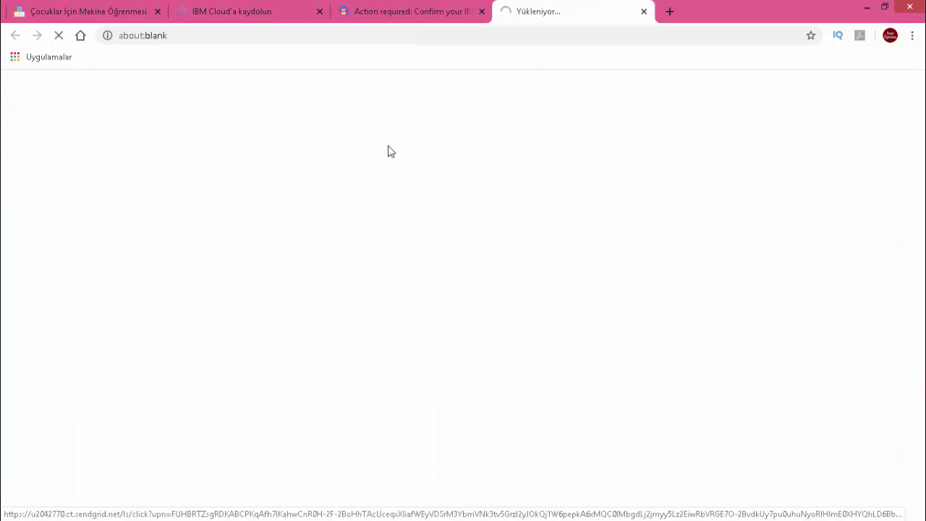
- Close the old IBM Cloud sign-up tab and show the account-activated welcome page
left_click(244, 13)
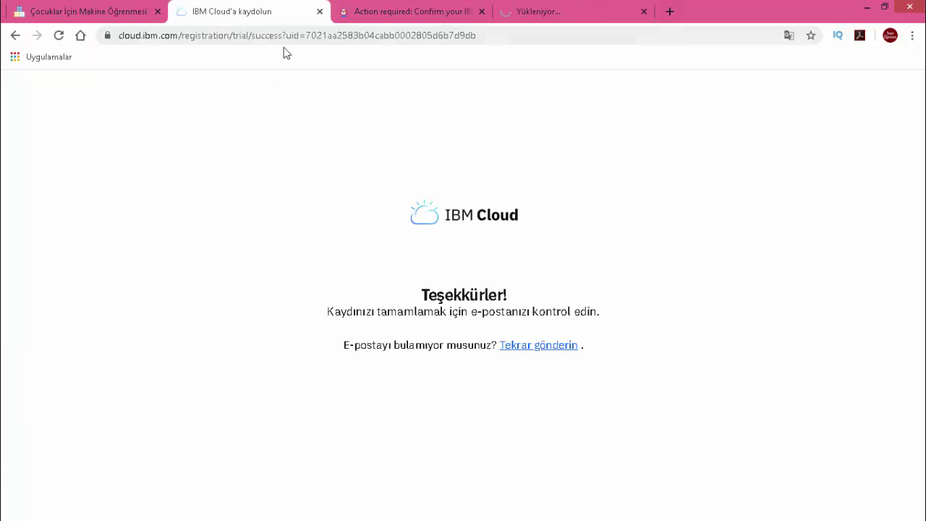
left_click(318, 12)
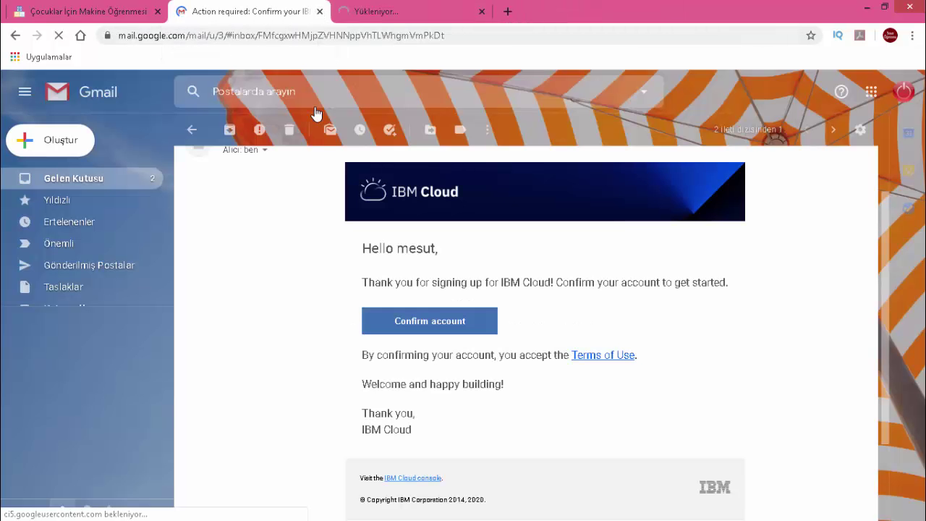
left_click(383, 6)
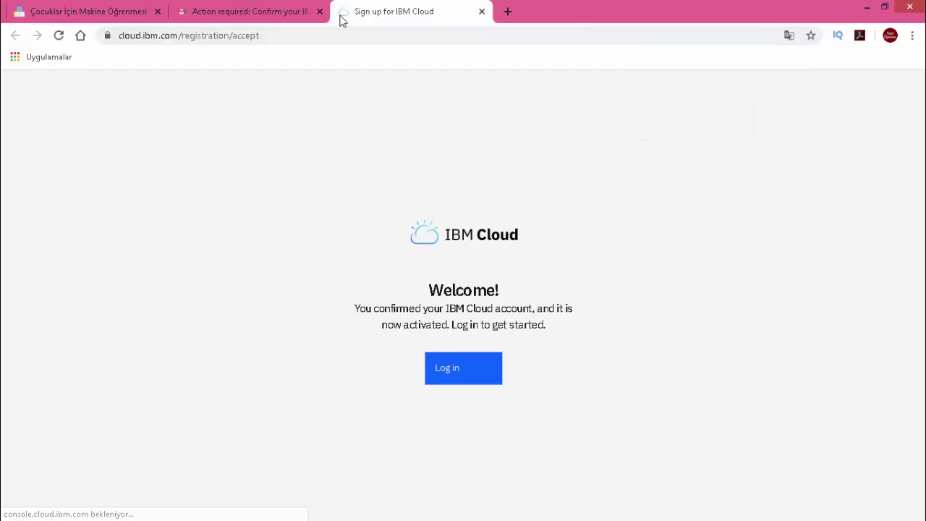
- Log in to the new IBM Cloud account and accept the IBMid privacy notice
left_click_drag(339, 21, 256, 17)
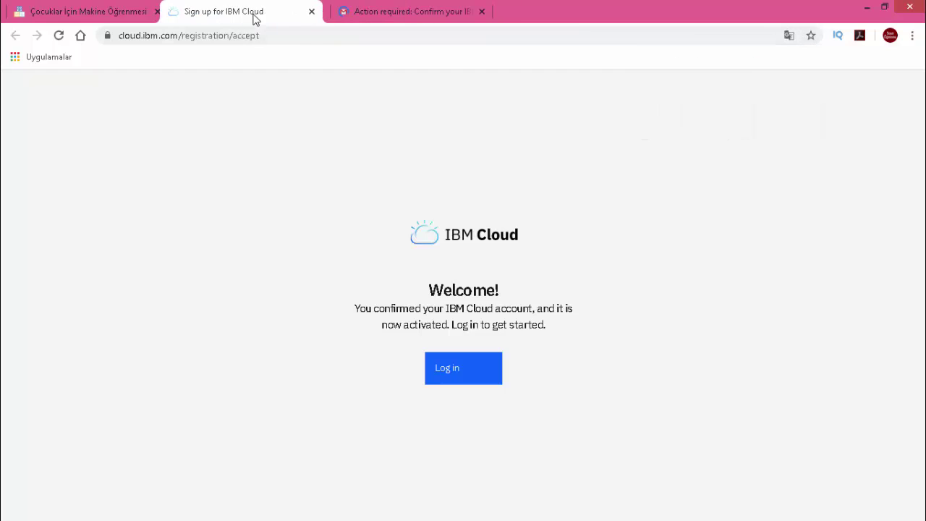
left_click(454, 373)
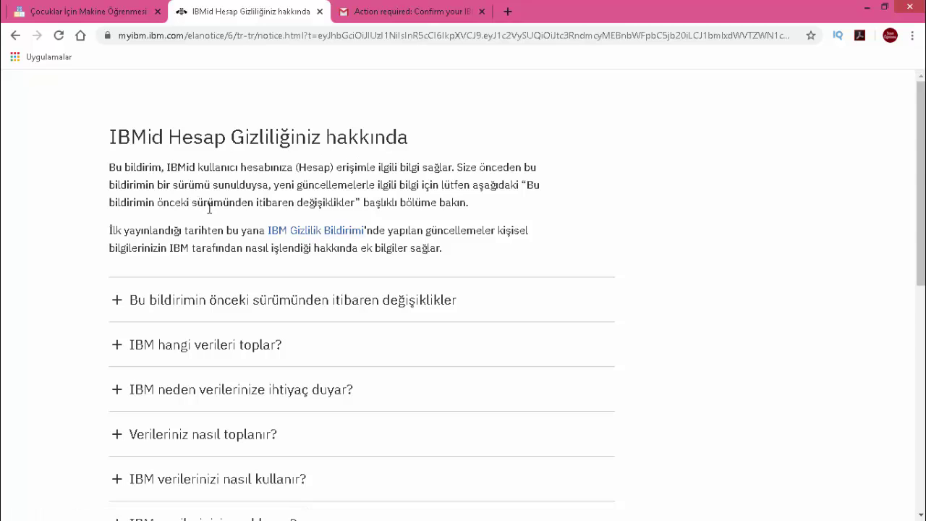
scroll(209, 208, "down", 7)
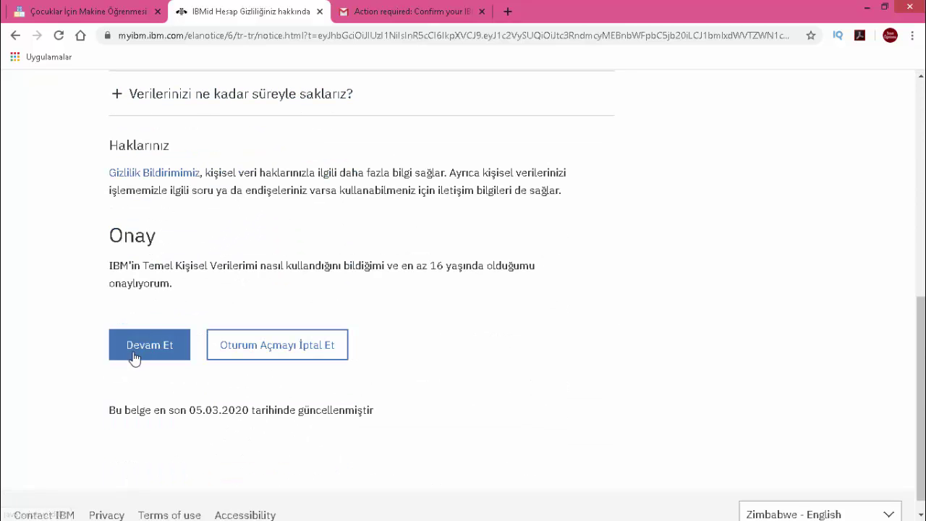
left_click(137, 330)
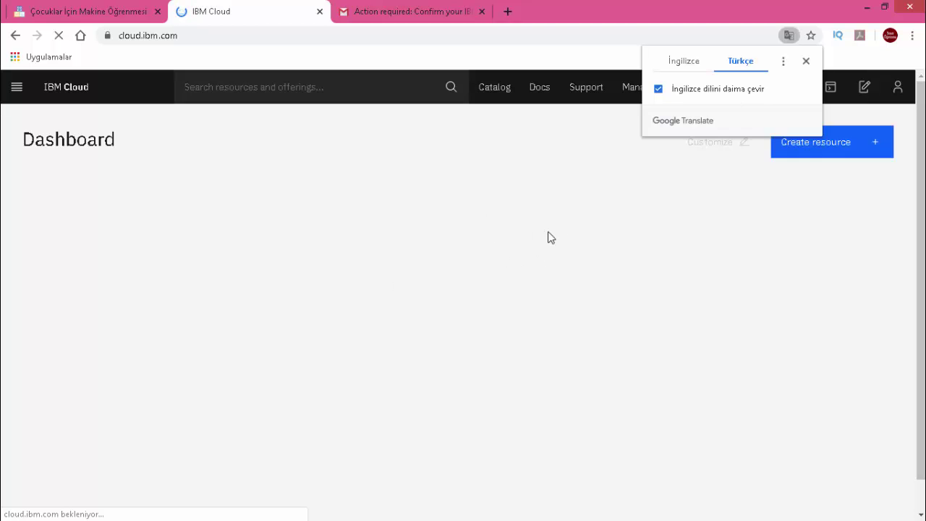
left_click(804, 63)
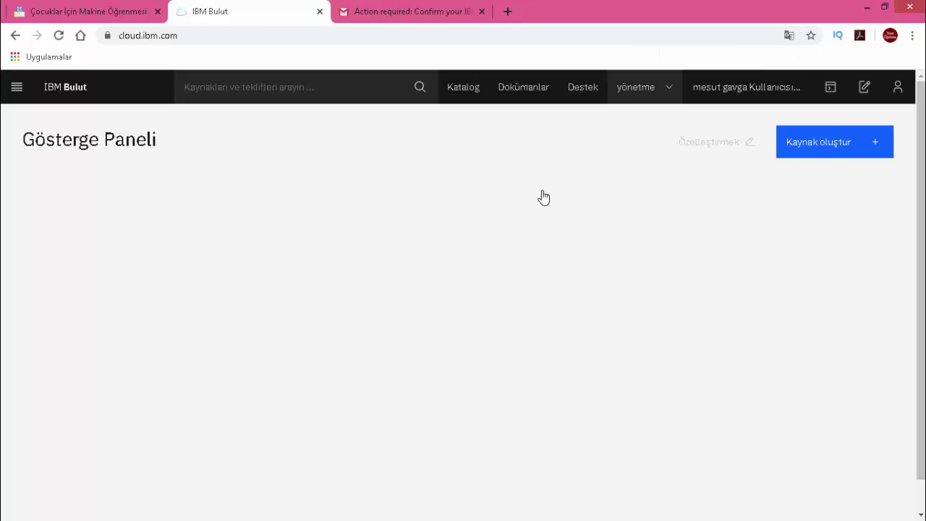
left_click(108, 11)
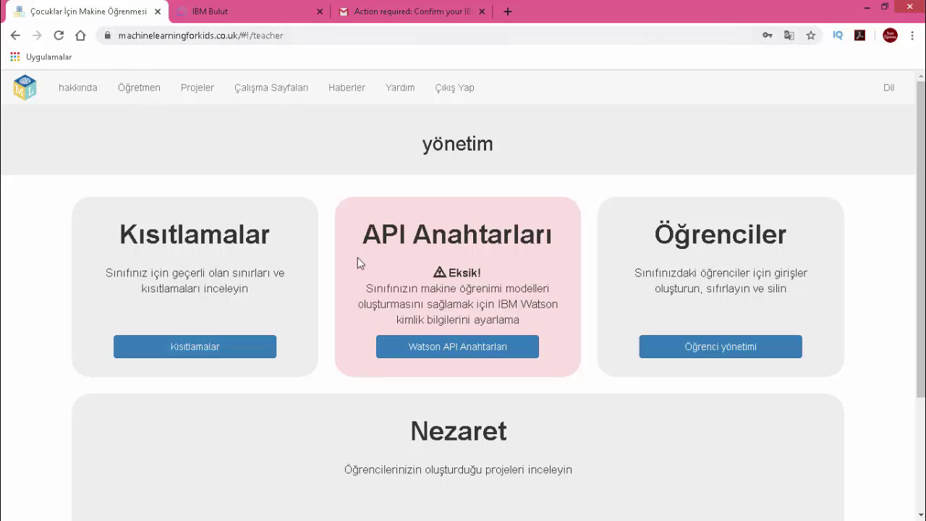
- Open the Watson API Keys page and switch it from Turkish back to English
left_click(477, 351)
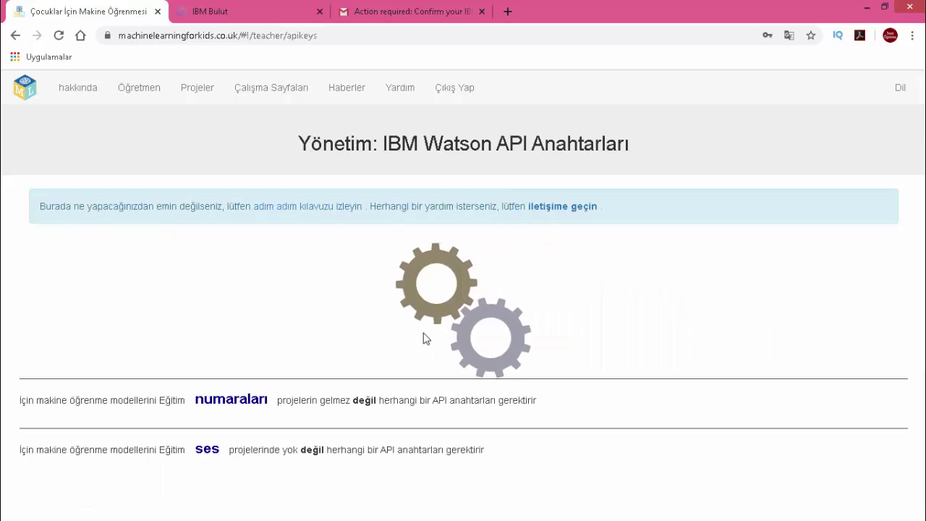
scroll(265, 287, "down", 1)
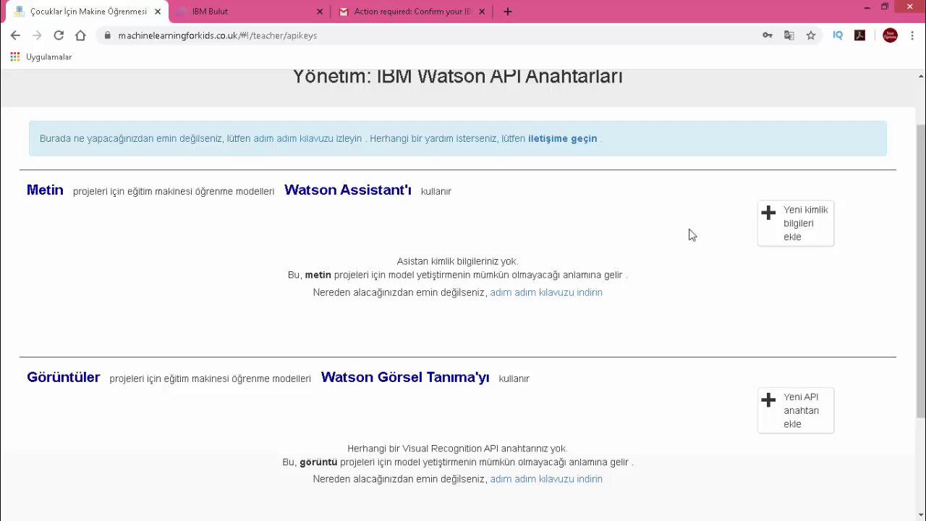
left_click(788, 35)
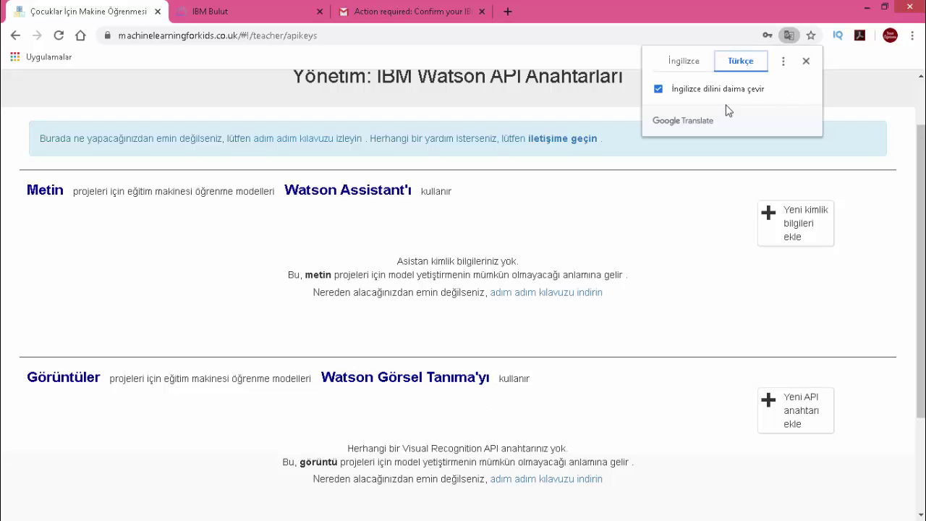
left_click(682, 64)
left_click(538, 188)
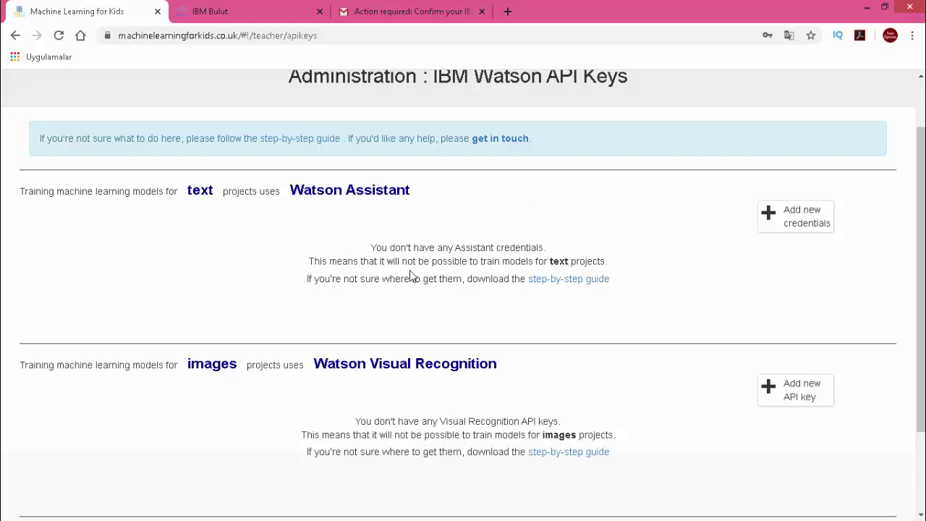
- Review the empty API key sections and select the Watson Assistant service name
scroll(410, 274, "down", 1)
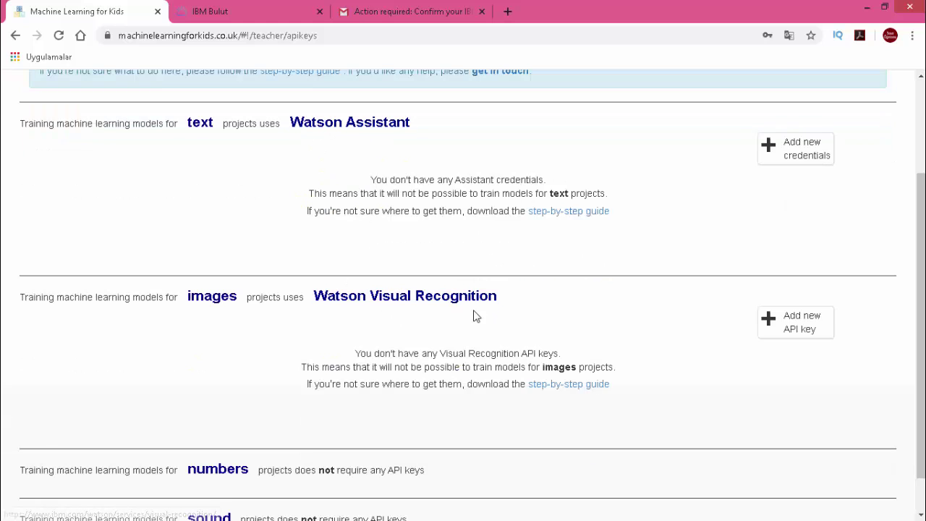
scroll(361, 305, "down", 1)
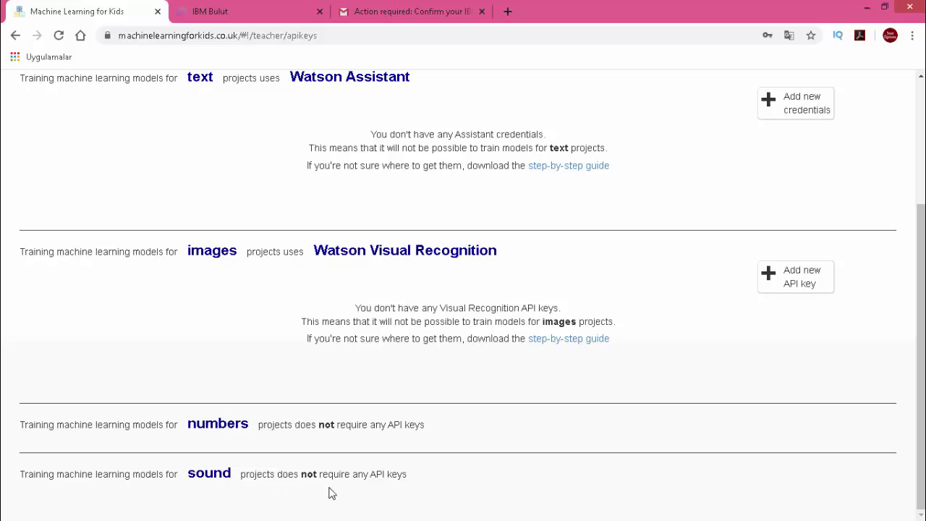
scroll(426, 485, "up", 4)
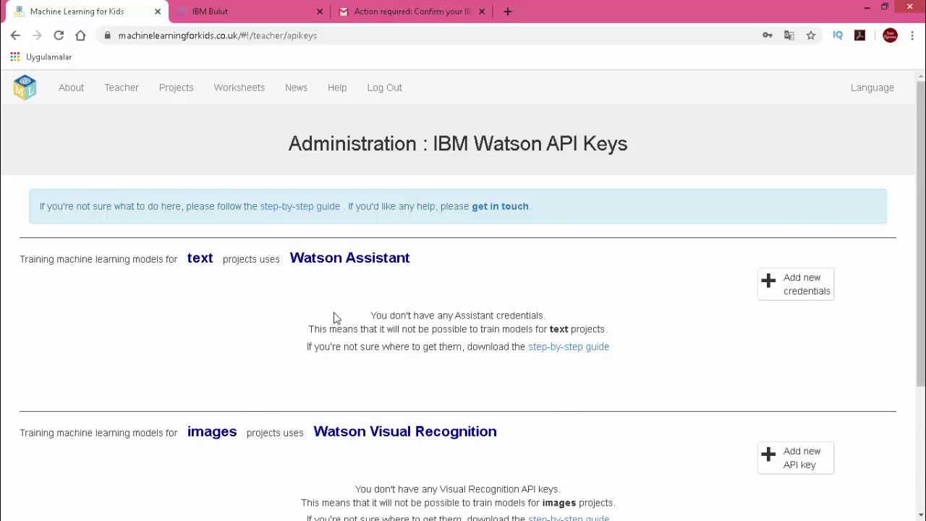
scroll(334, 317, "down", 2)
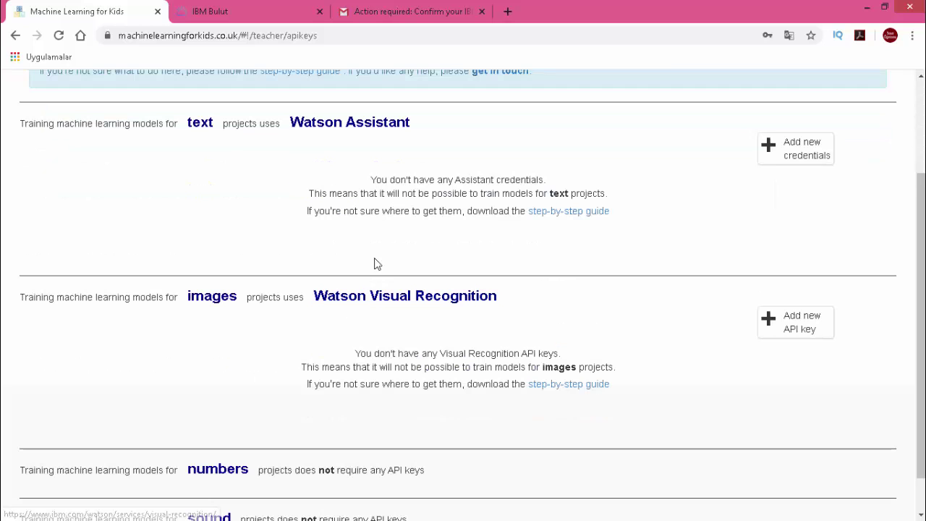
left_click_drag(411, 123, 288, 135)
key("ctrl+c")
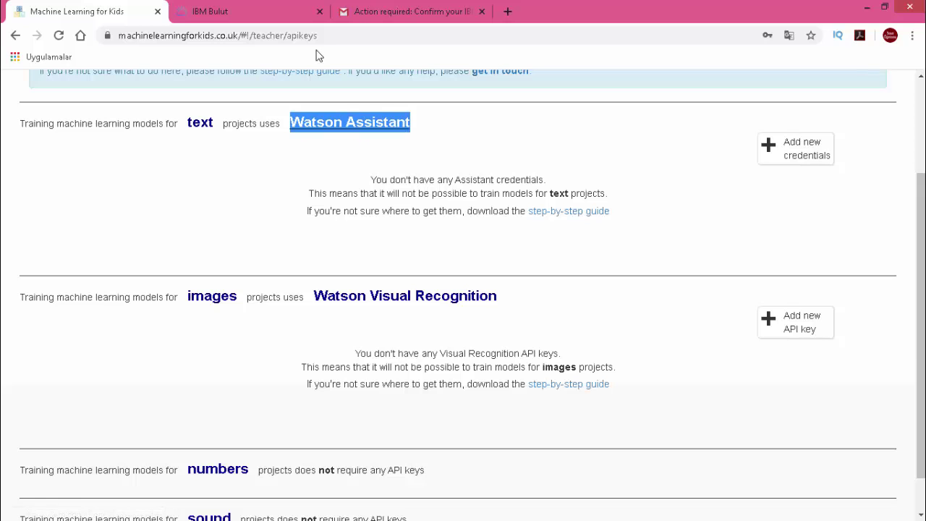
- Open the IBM Cloud catalog and search it for 'Watson Assistant'
left_click(252, 8)
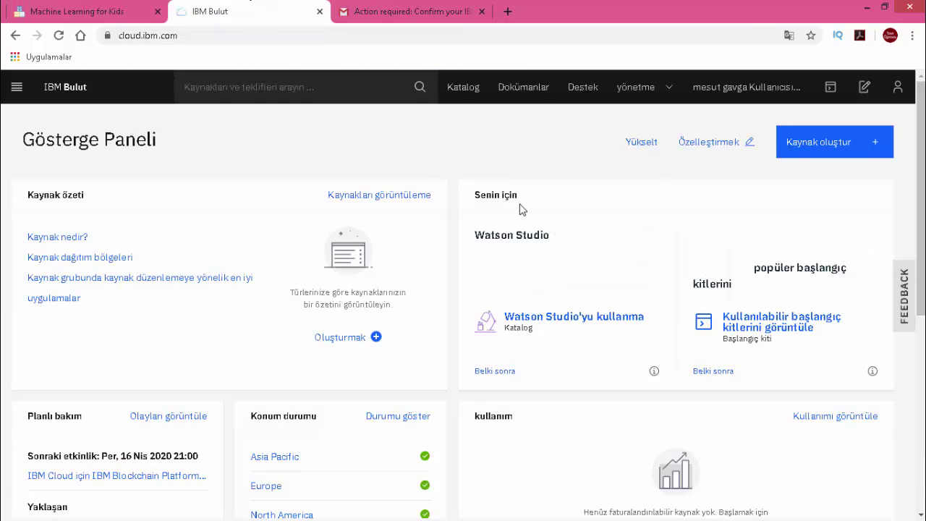
left_click(818, 148)
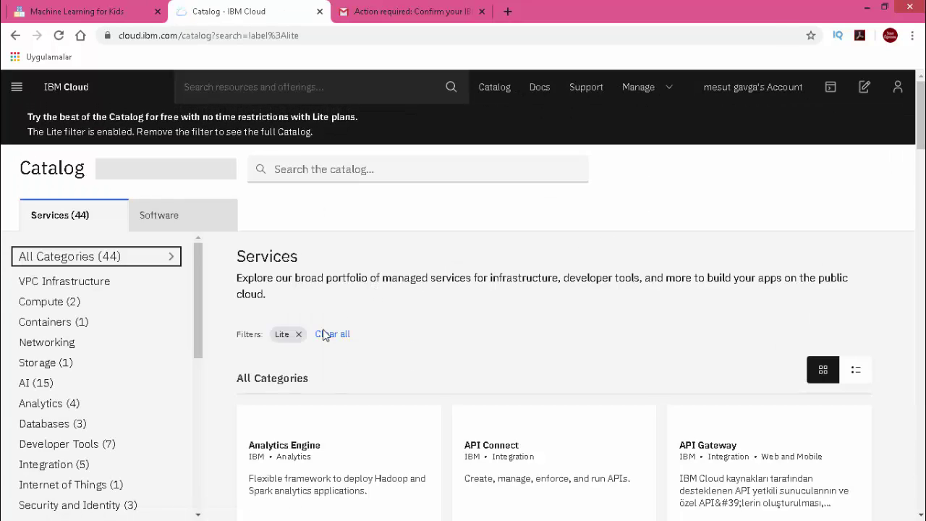
scroll(395, 316, "down", 3)
scroll(463, 340, "down", 2)
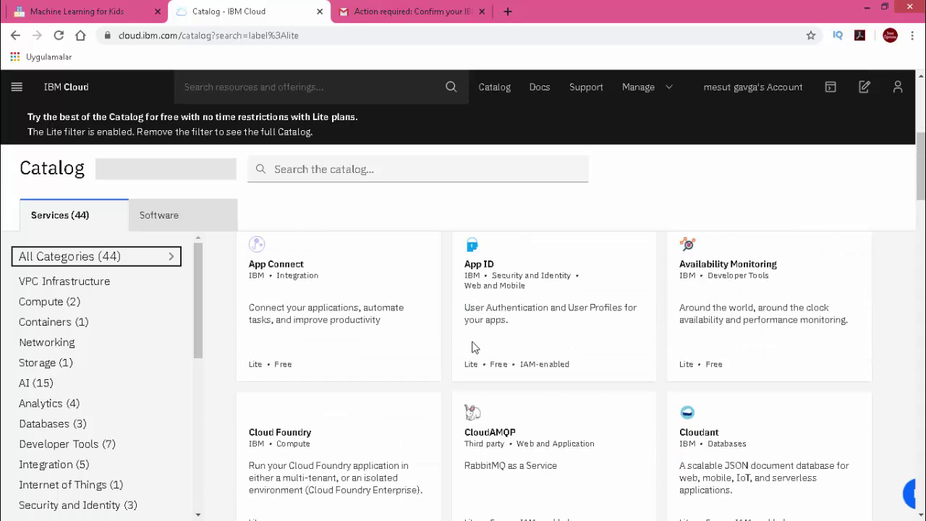
scroll(478, 343, "down", 3)
scroll(487, 337, "up", 8)
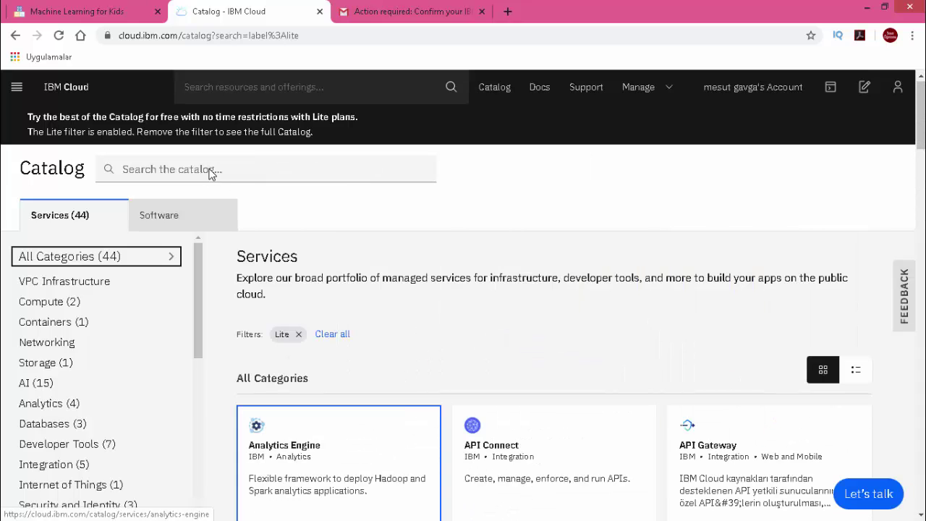
left_click(172, 167)
key("ctrl+v")
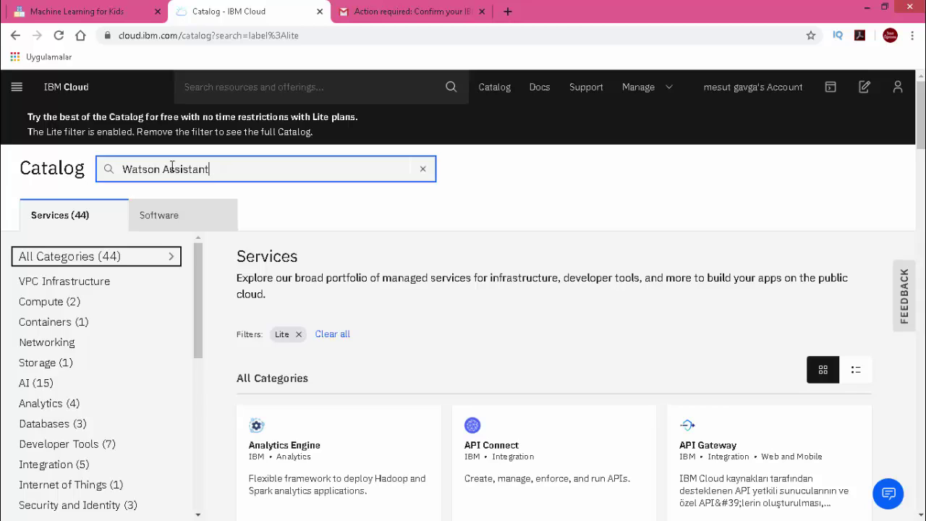
key("Return")
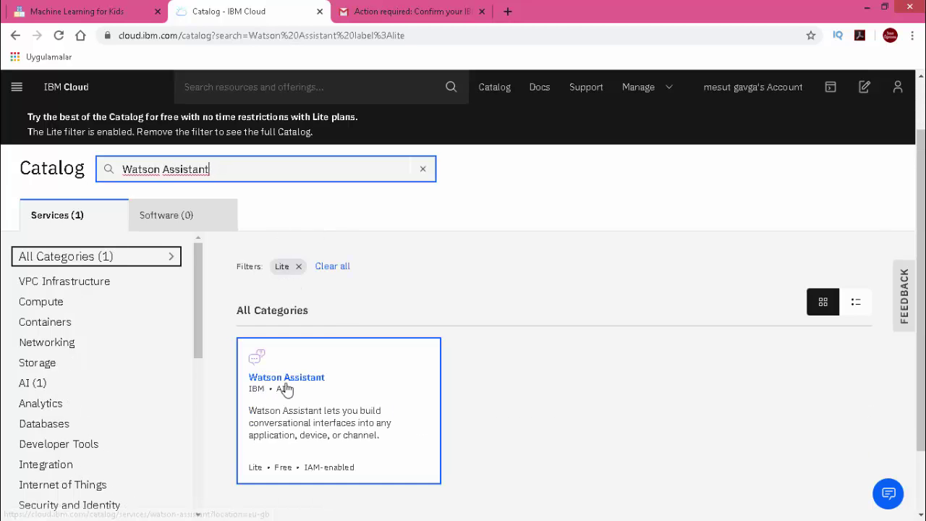
- Open the Watson Assistant service page and review its pricing plans
left_click(300, 386)
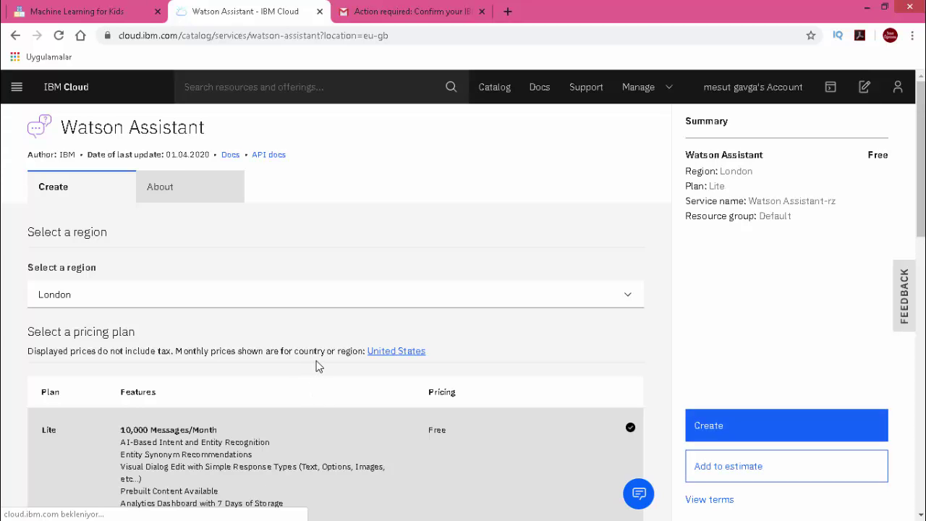
scroll(305, 342, "down", 3)
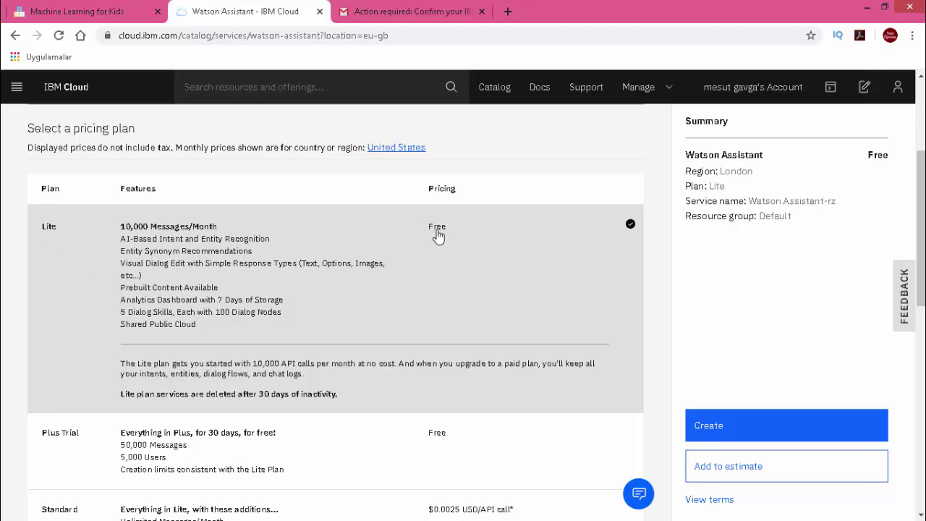
scroll(304, 338, "down", 1)
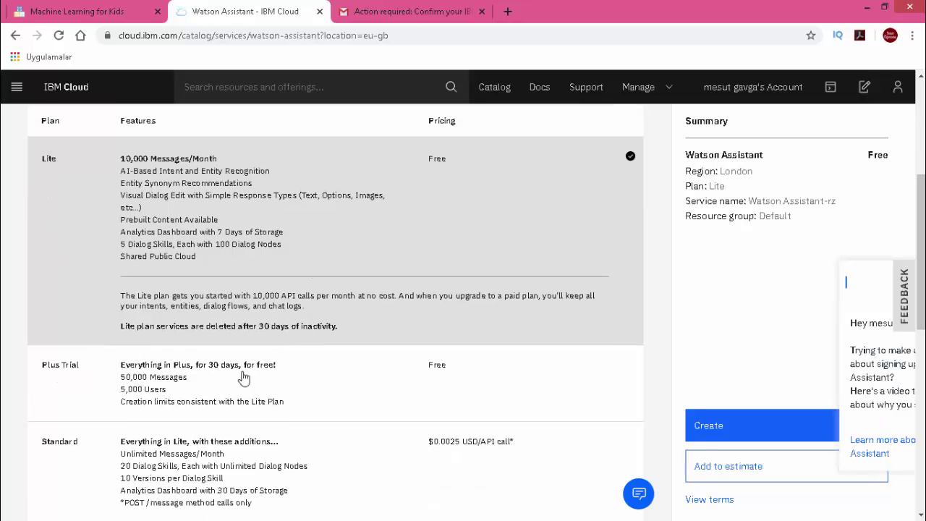
scroll(469, 366, "down", 1)
scroll(270, 363, "down", 1)
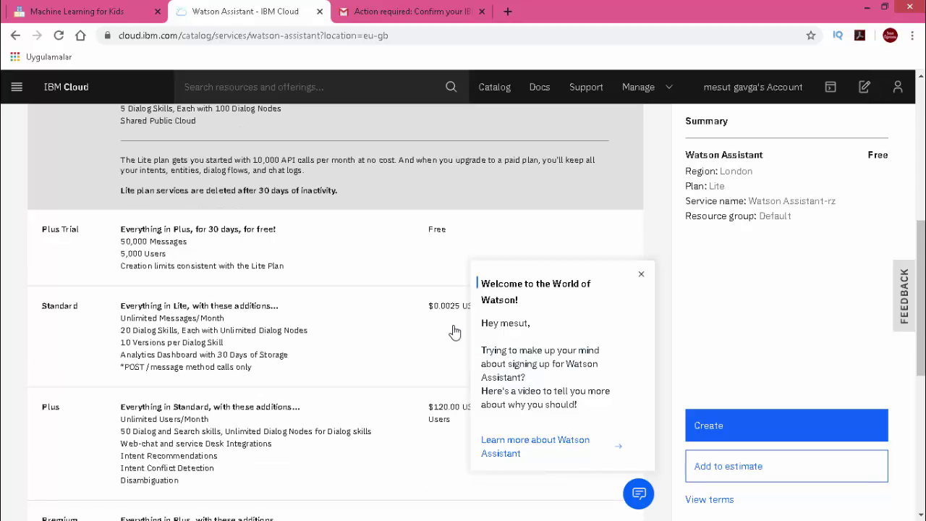
scroll(456, 329, "down", 2)
scroll(448, 297, "down", 1)
scroll(426, 290, "down", 3)
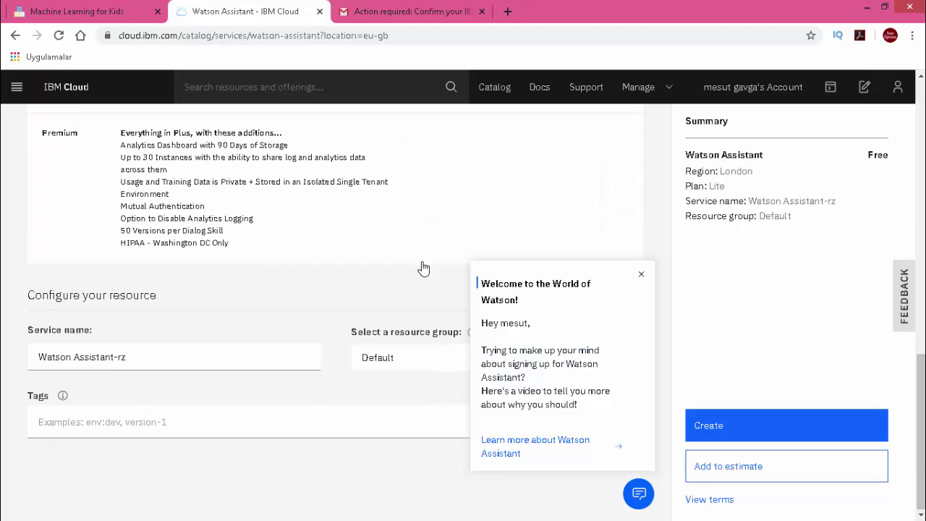
- Dismiss the Welcome to Watson popup and choose the free Lite plan in London
left_click(639, 278)
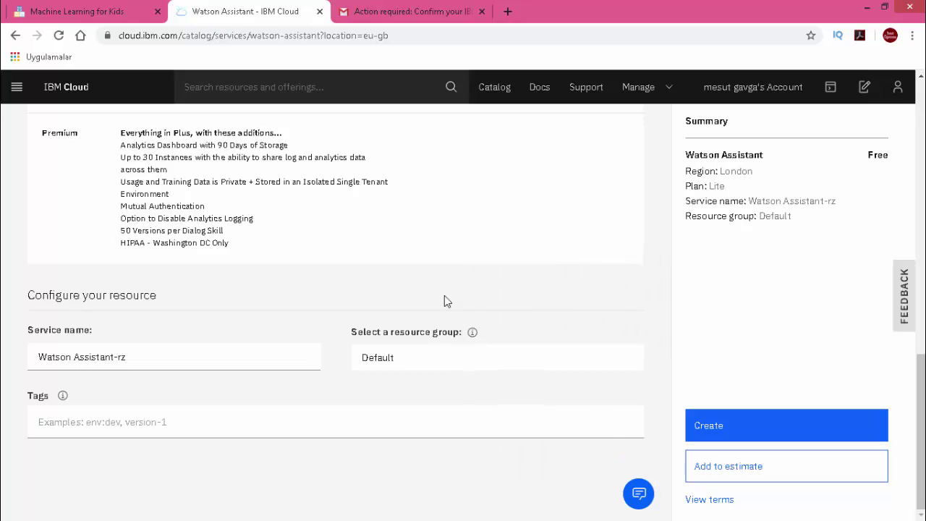
scroll(388, 309, "up", 6)
scroll(361, 307, "up", 4)
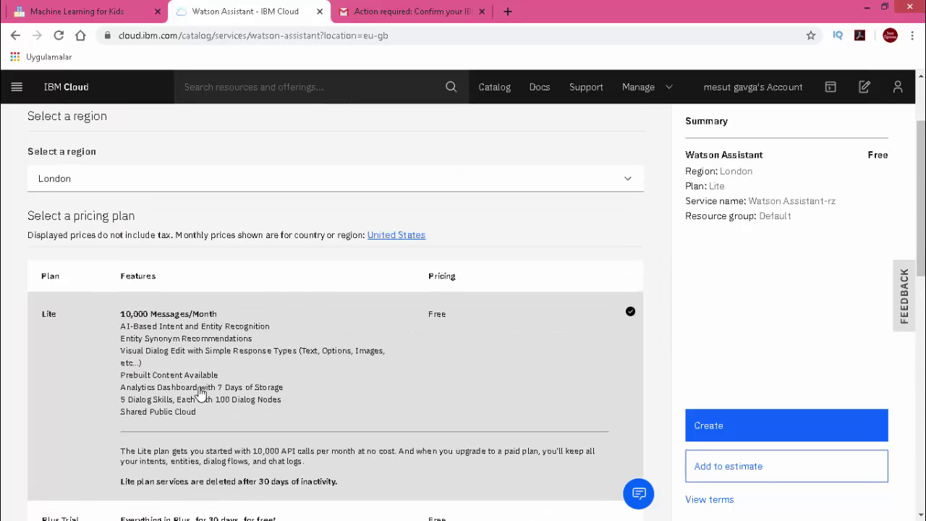
scroll(210, 382, "down", 1)
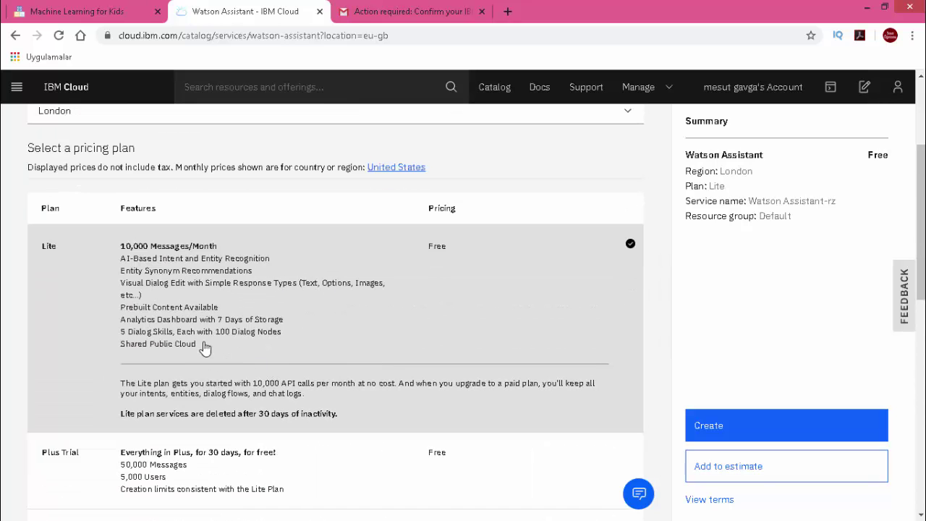
left_click(120, 284)
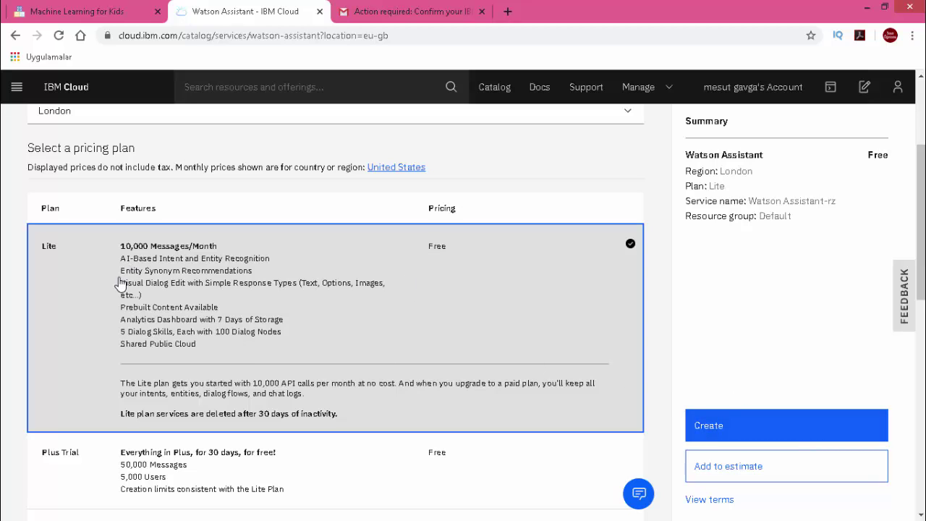
- Create the Watson Assistant-rz Lite service and copy its revealed API key
left_click(760, 429)
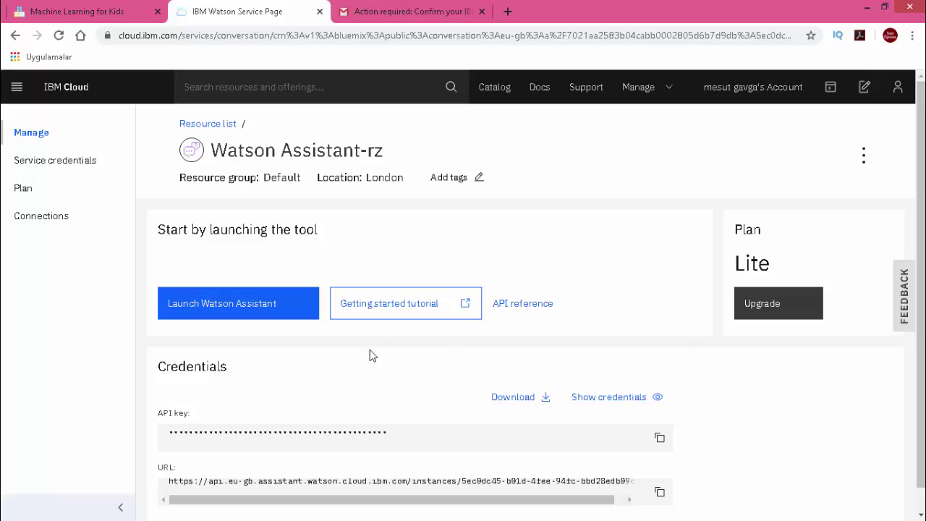
scroll(370, 346, "down", 1)
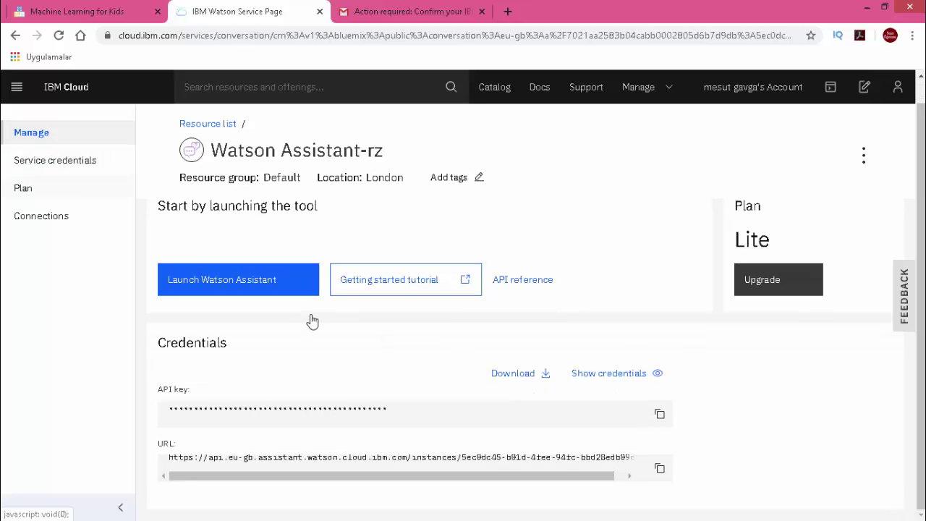
left_click(625, 381)
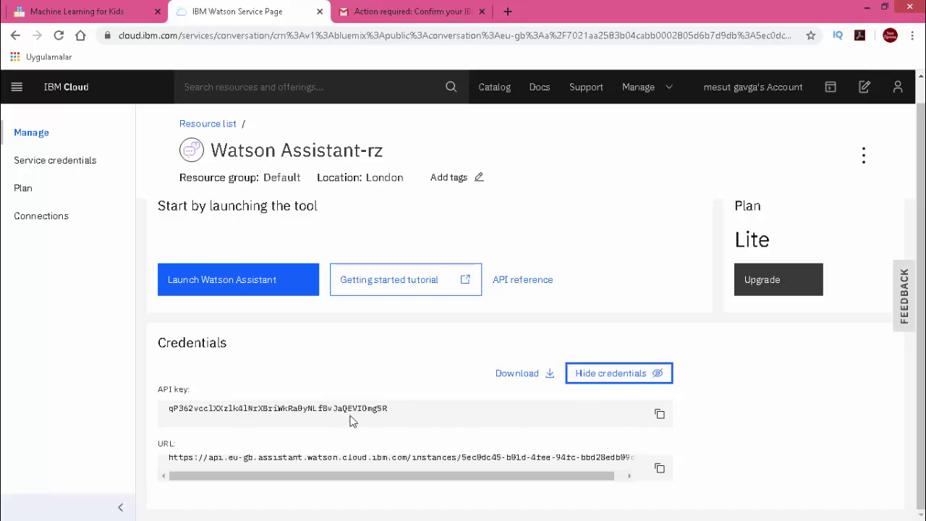
left_click_drag(391, 413, 144, 426)
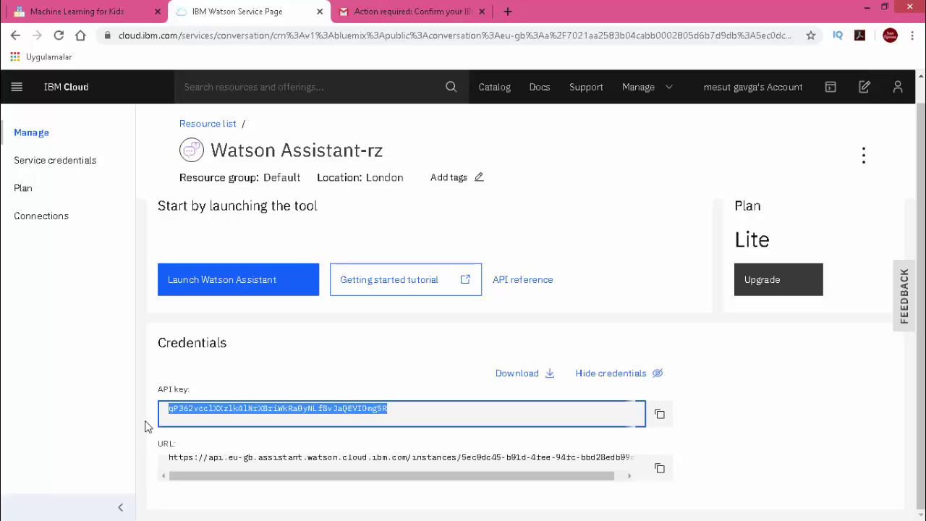
left_click(660, 420)
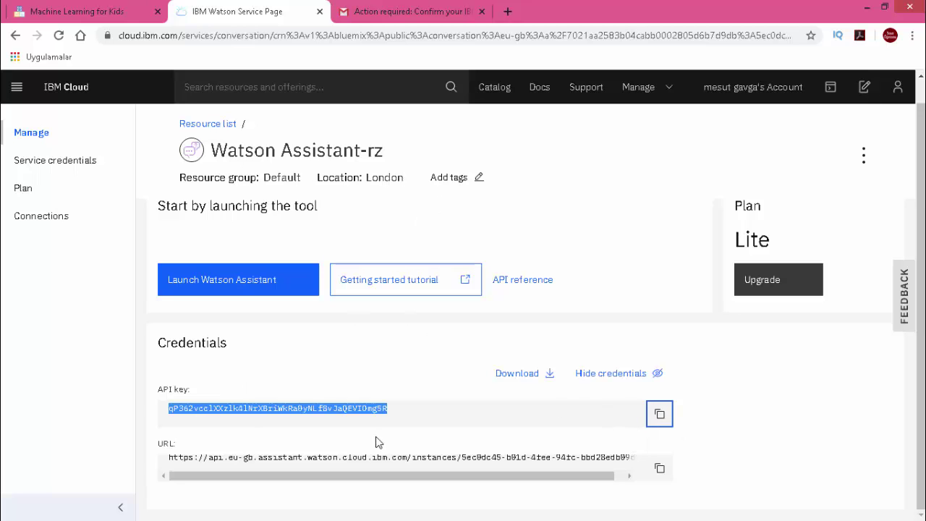
left_click(72, 21)
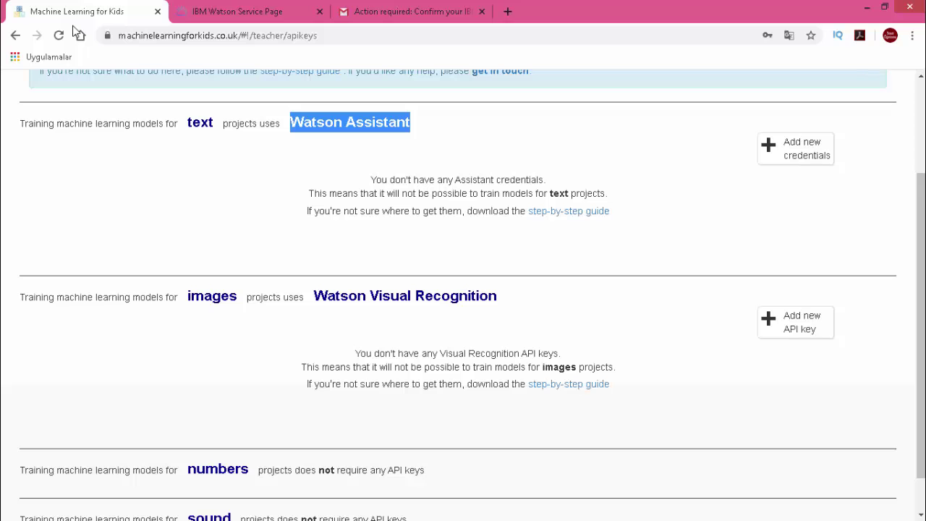
- Add the copied Watson Assistant API key for text projects under the Lite or Plus Trial plan
left_click(805, 156)
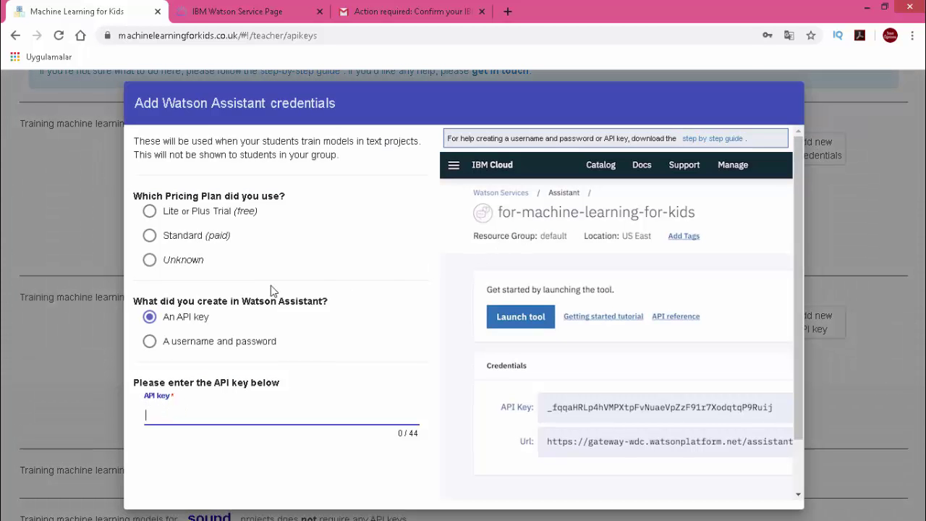
left_click(150, 213)
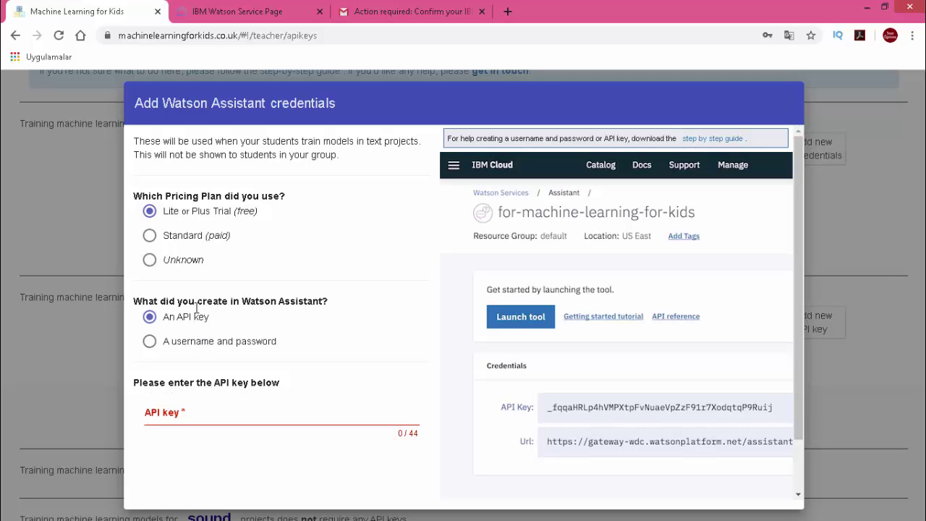
left_click(216, 417)
key("ctrl+v")
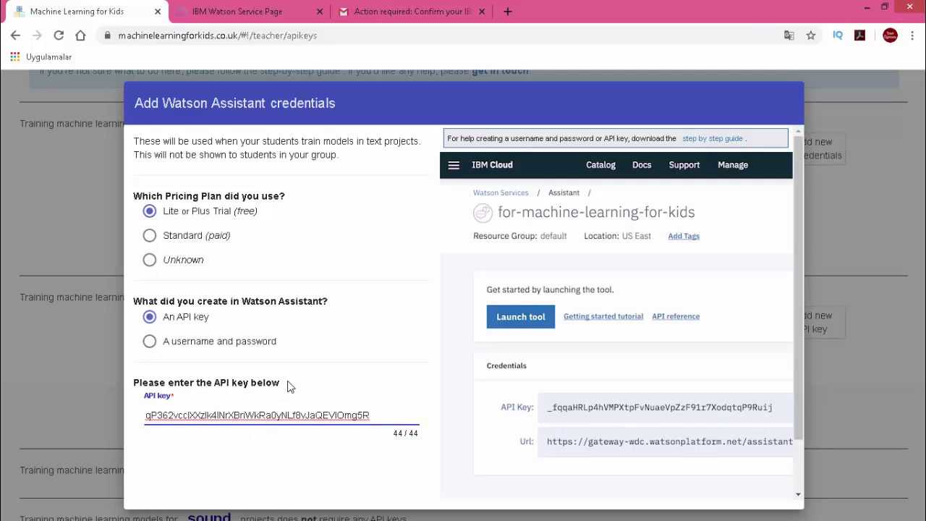
scroll(335, 339, "down", 1)
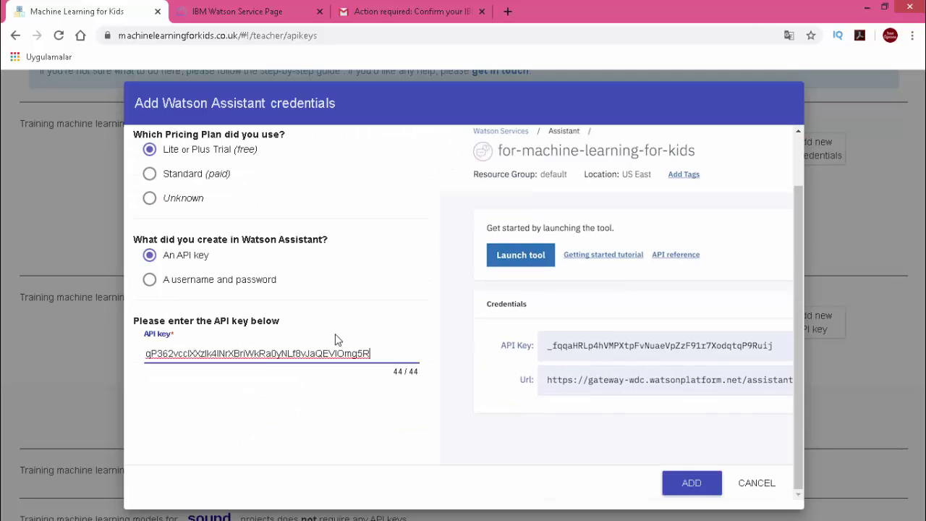
left_click(696, 486)
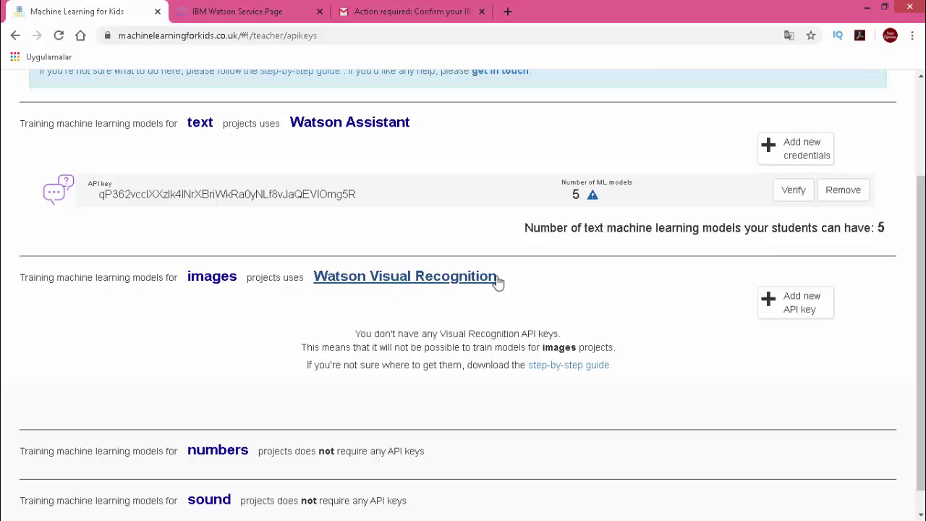
left_click_drag(511, 277, 370, 279)
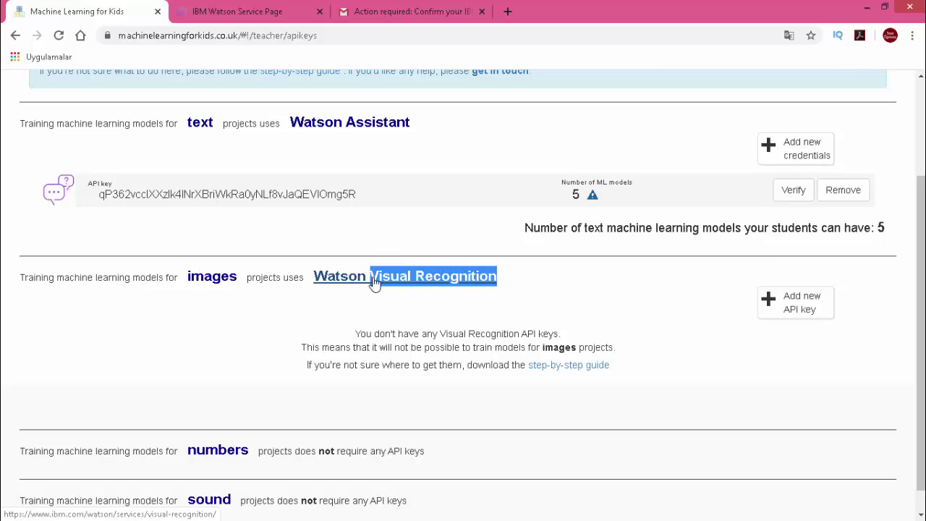
- Return to the full IBM Cloud catalog and search it for 'Visual Recognition'
left_click(233, 10)
scroll(530, 235, "up", 1)
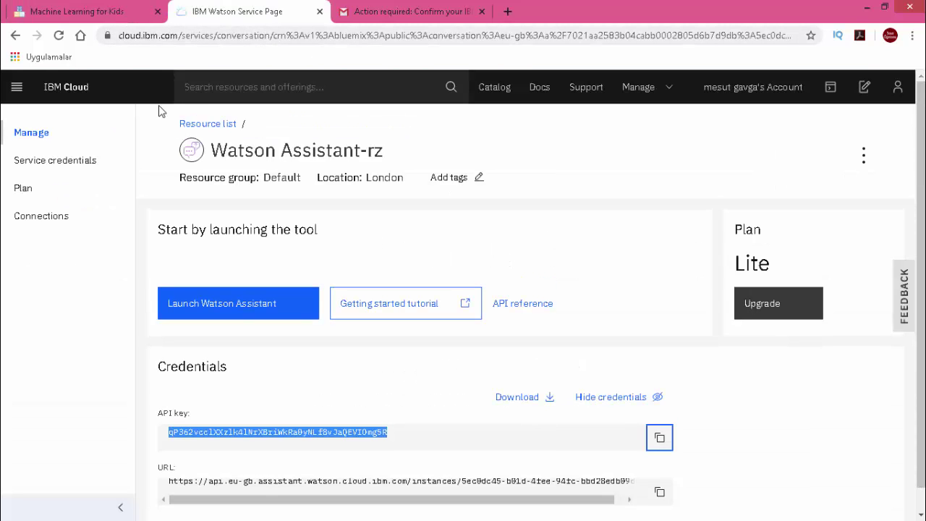
left_click(15, 37)
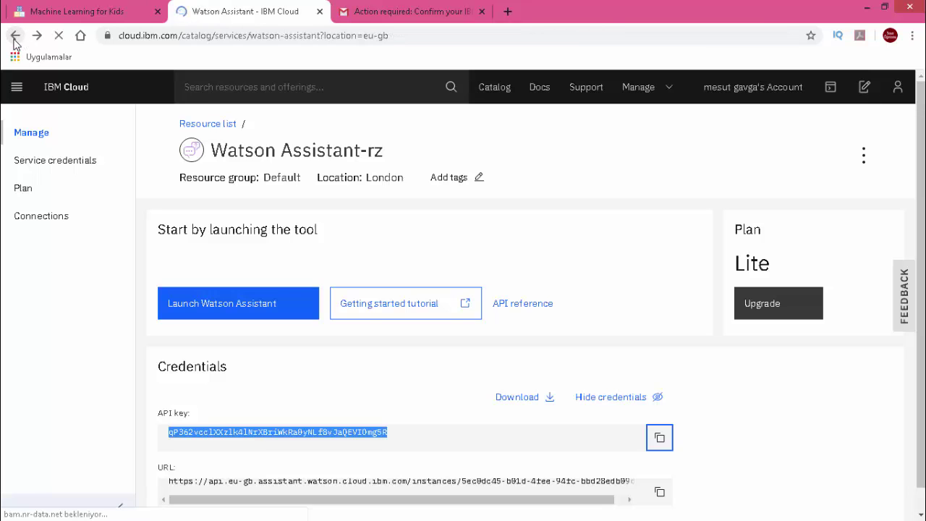
left_click(15, 35)
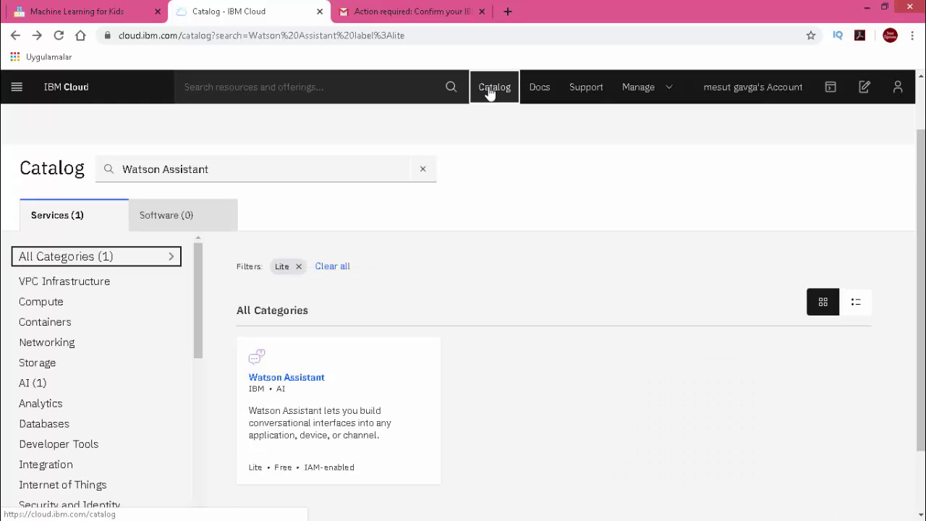
left_click(490, 95)
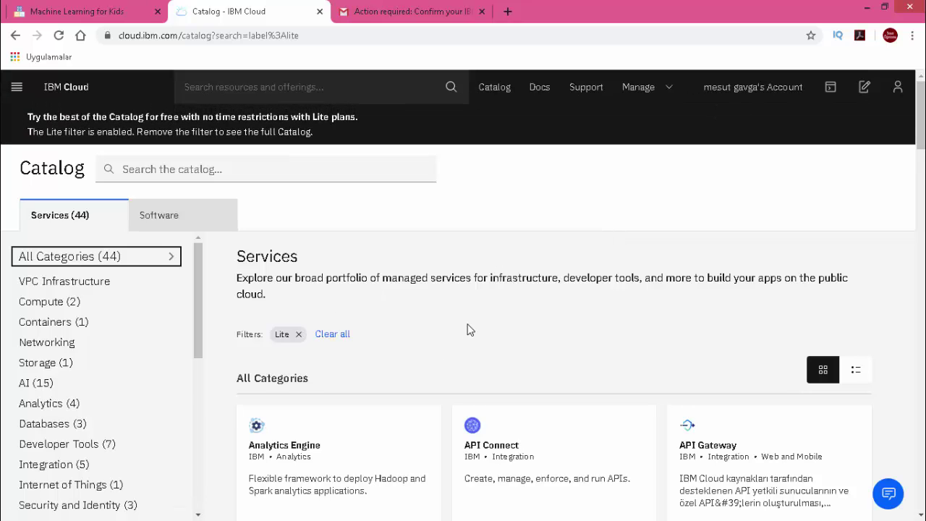
scroll(467, 330, "down", 6)
scroll(441, 322, "up", 7)
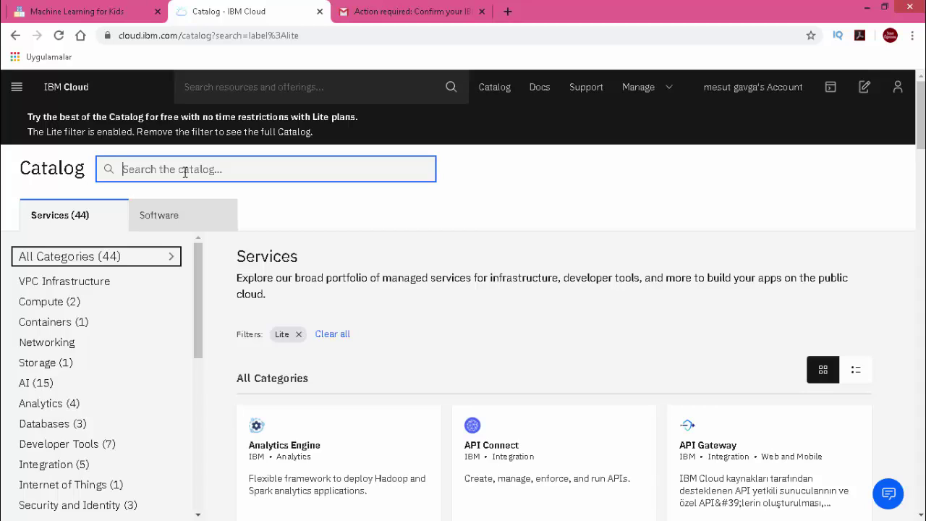
key("ctrl+v")
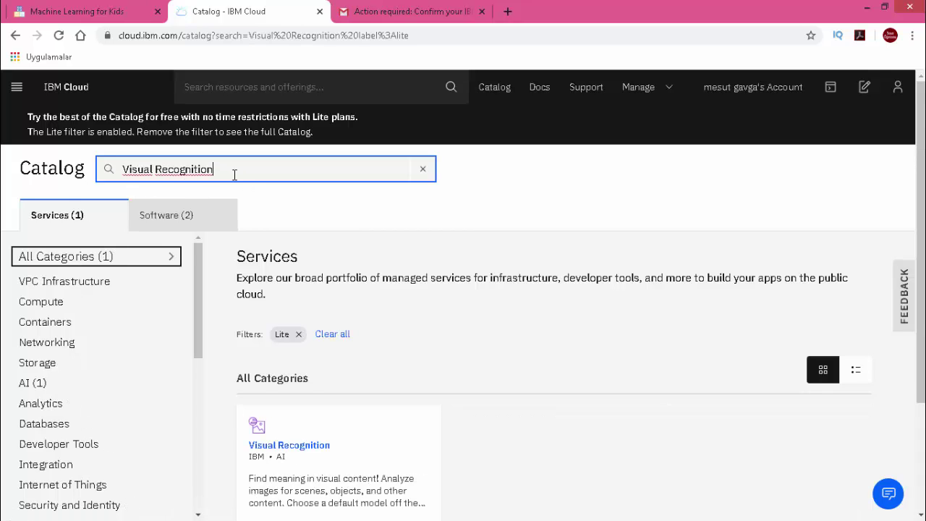
scroll(388, 250, "down", 2)
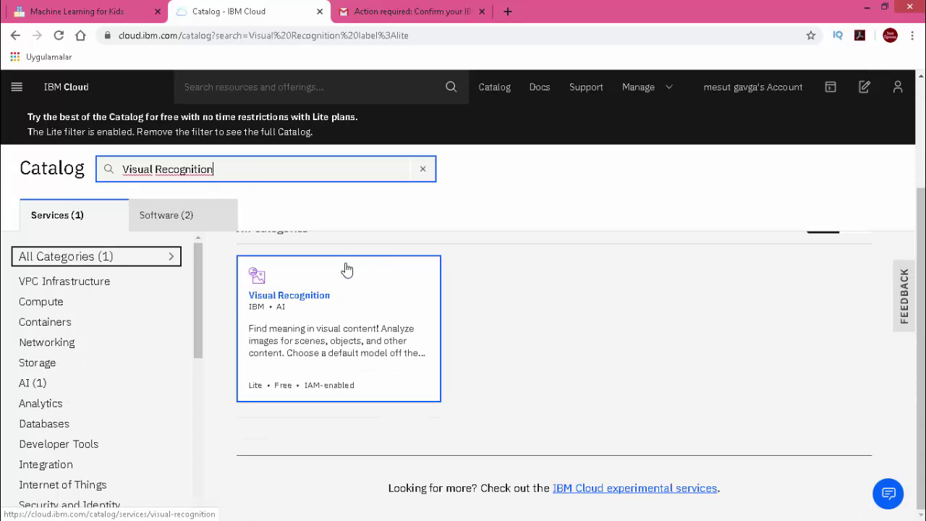
- Create the Lite Visual Recognition-82 service in Dallas with resource group Default
left_click(303, 302)
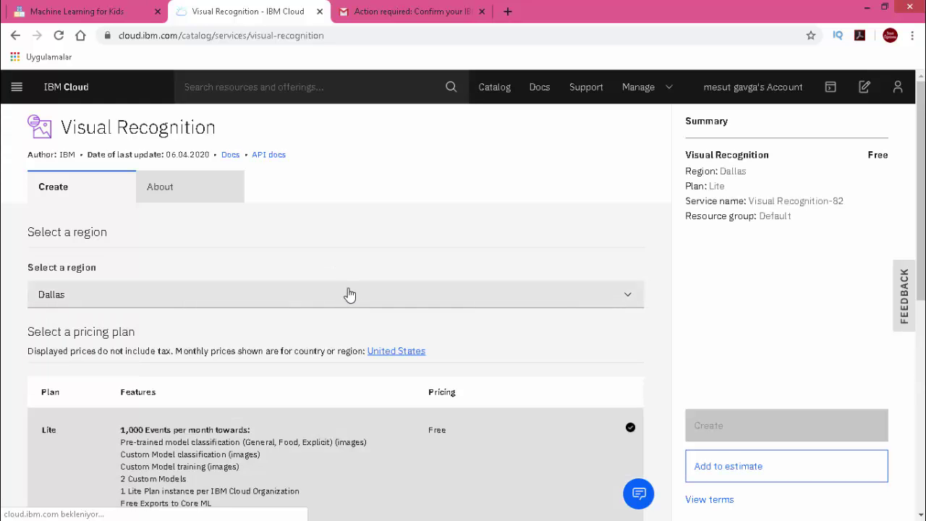
scroll(347, 294, "down", 4)
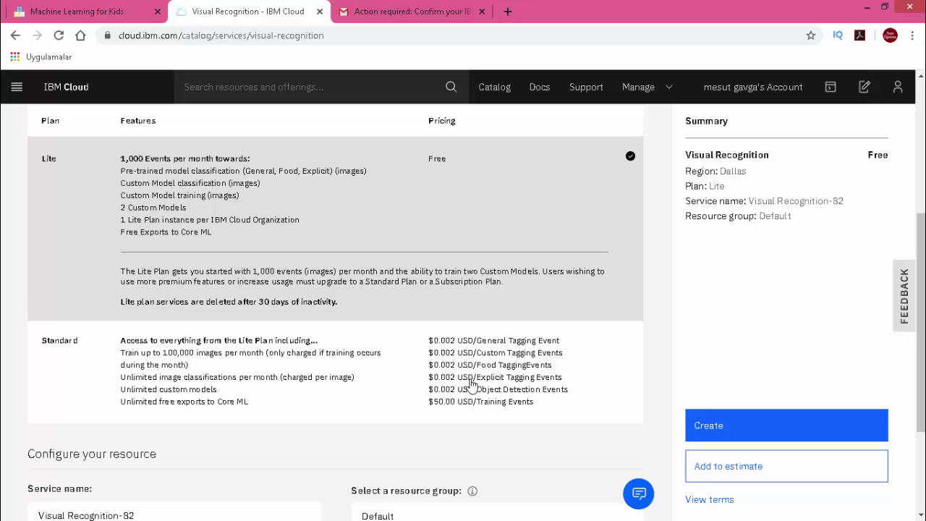
scroll(79, 300, "up", 1)
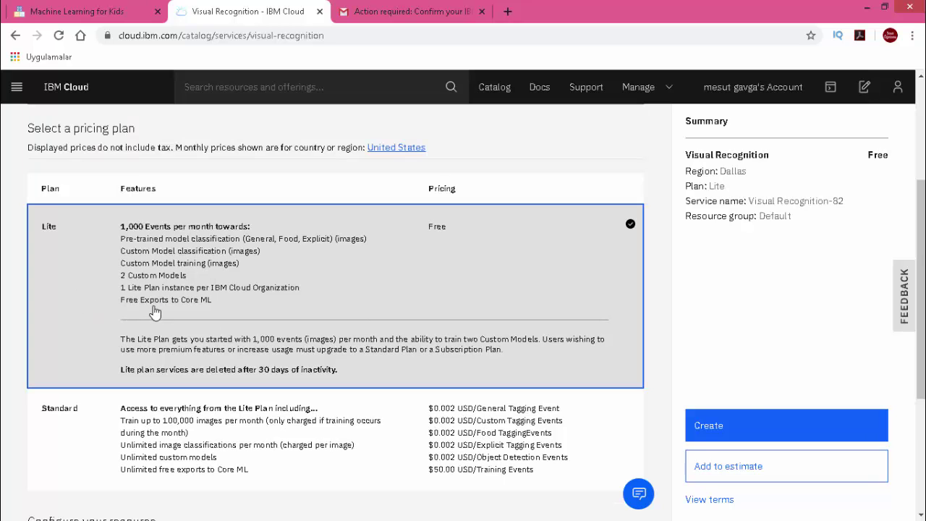
left_click(745, 415)
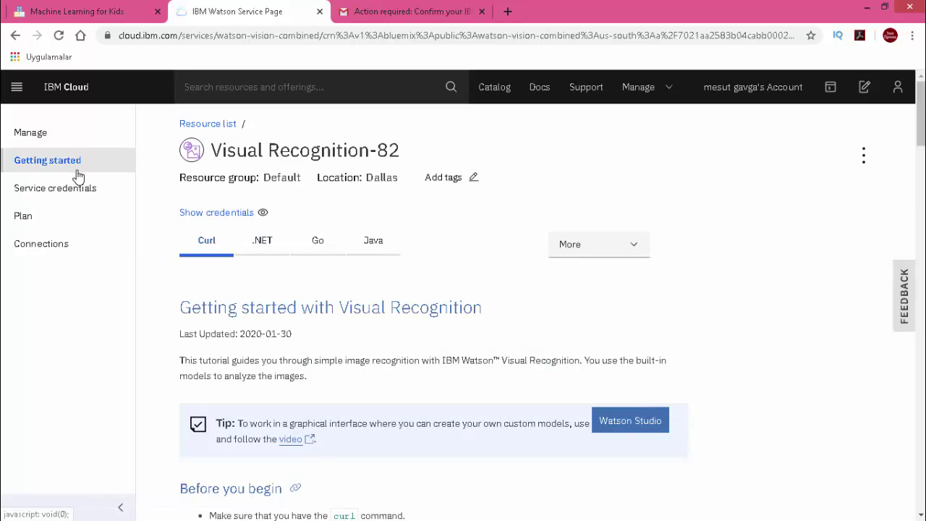
- Reveal and copy the Visual Recognition-82 API key from its Manage page
left_click(30, 133)
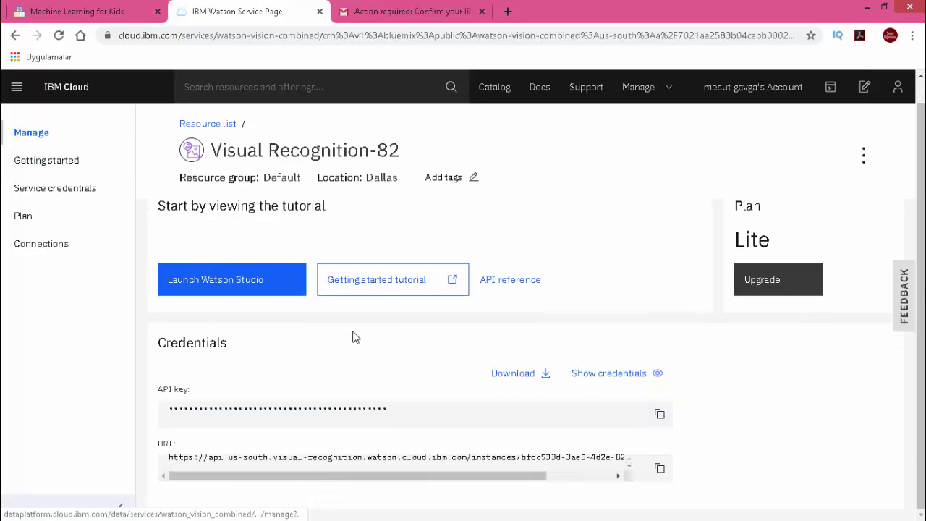
left_click(603, 375)
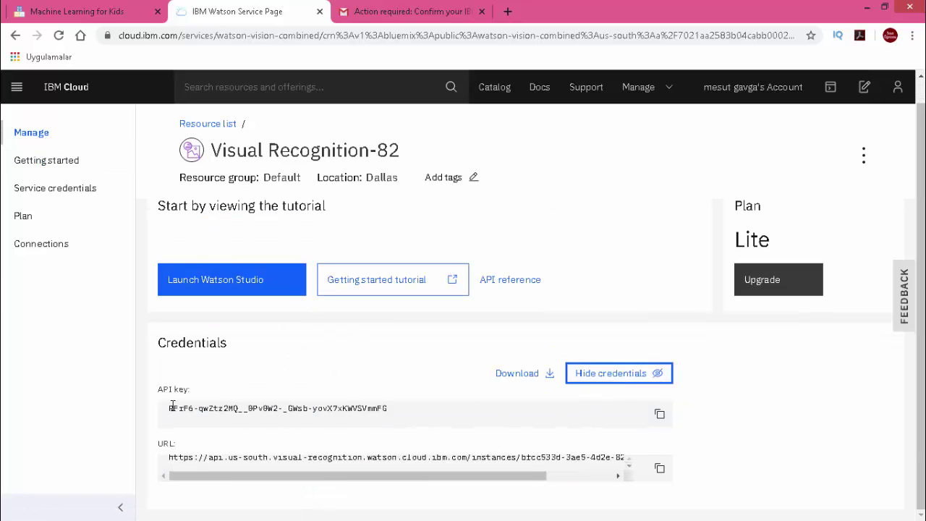
left_click(655, 416)
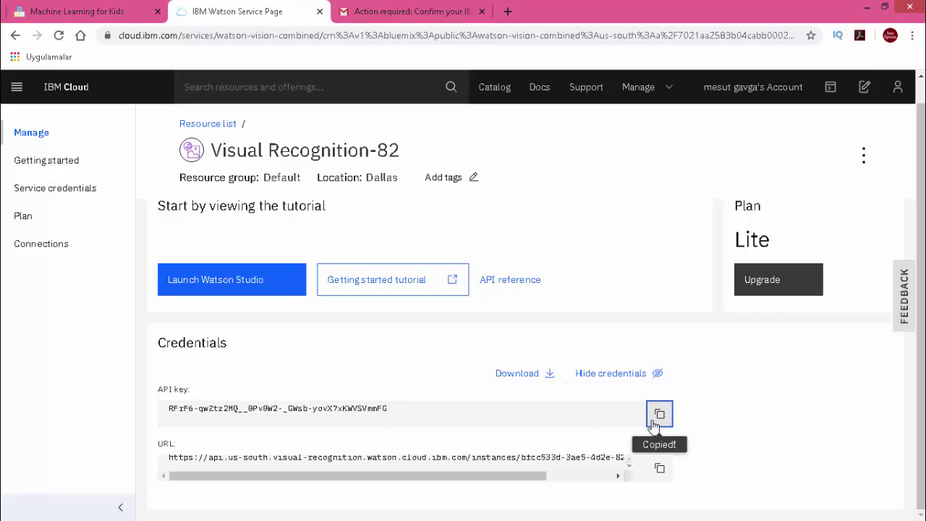
left_click(89, 9)
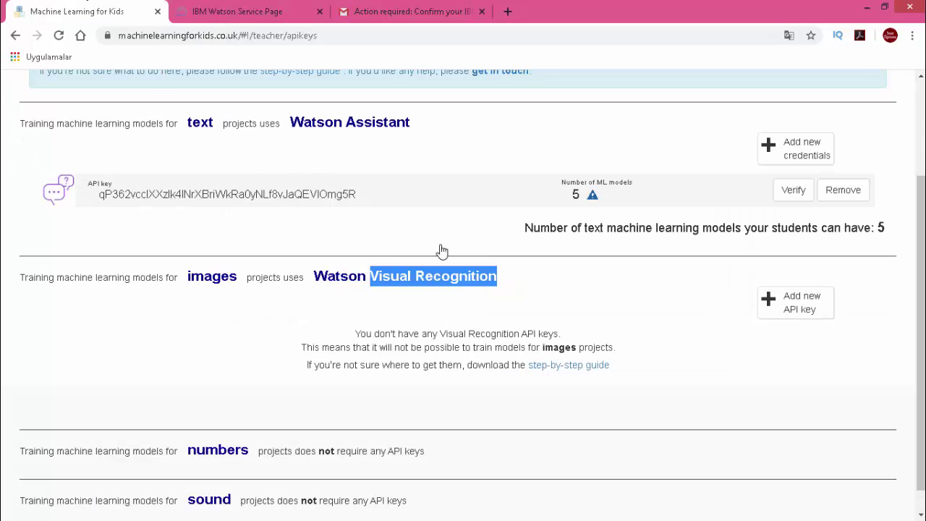
- Add the copied Visual Recognition API key for images projects under the Lite (free) plan
left_click(795, 306)
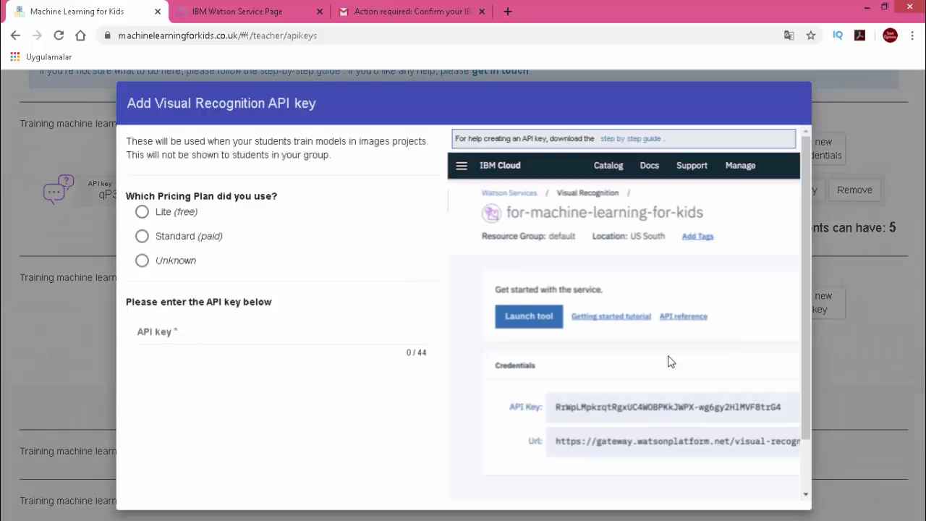
left_click(143, 211)
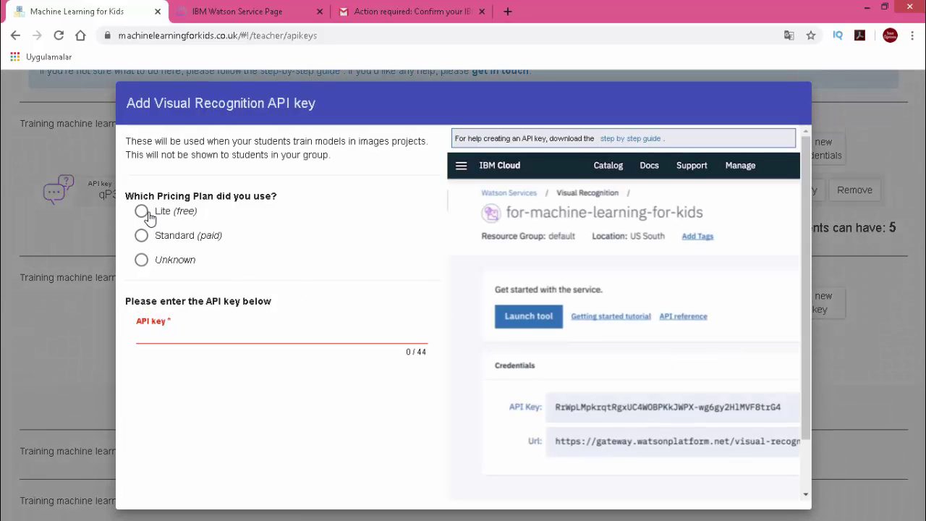
left_click(237, 338)
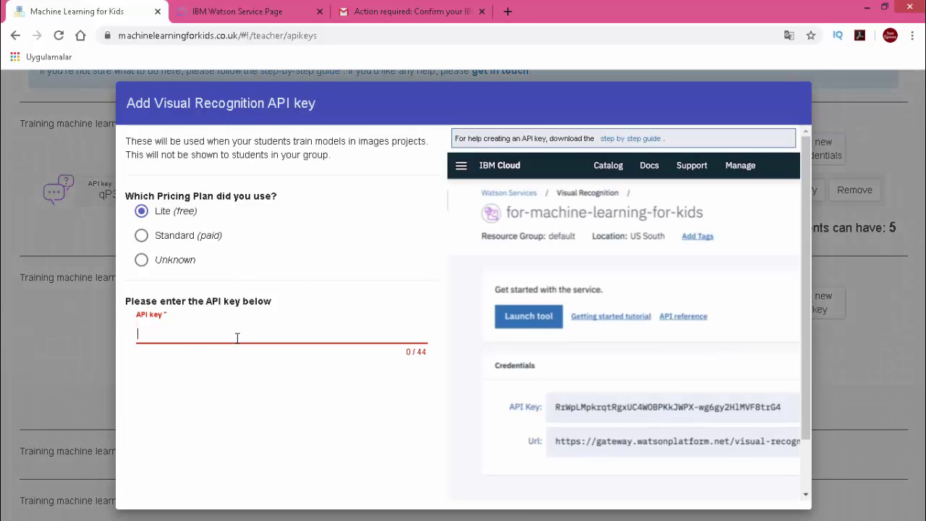
key("ctrl+v")
scroll(440, 400, "down", 1)
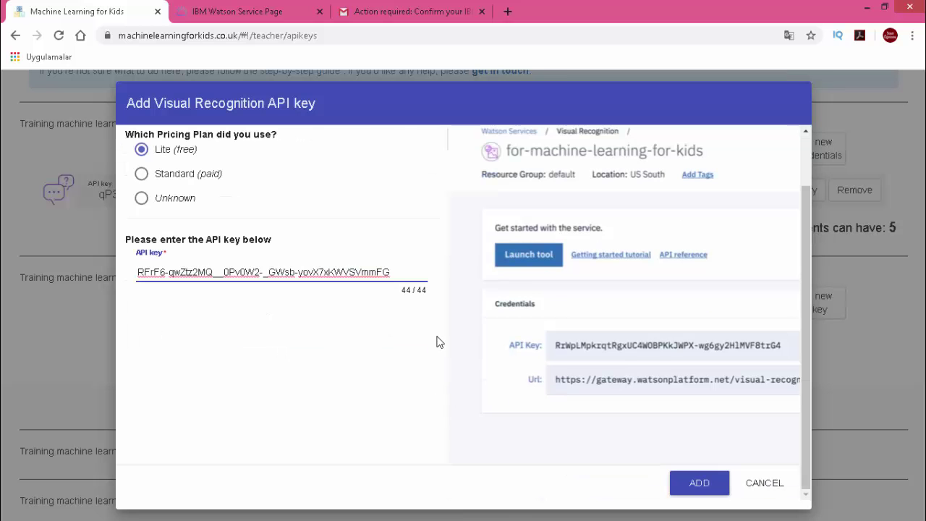
left_click(700, 492)
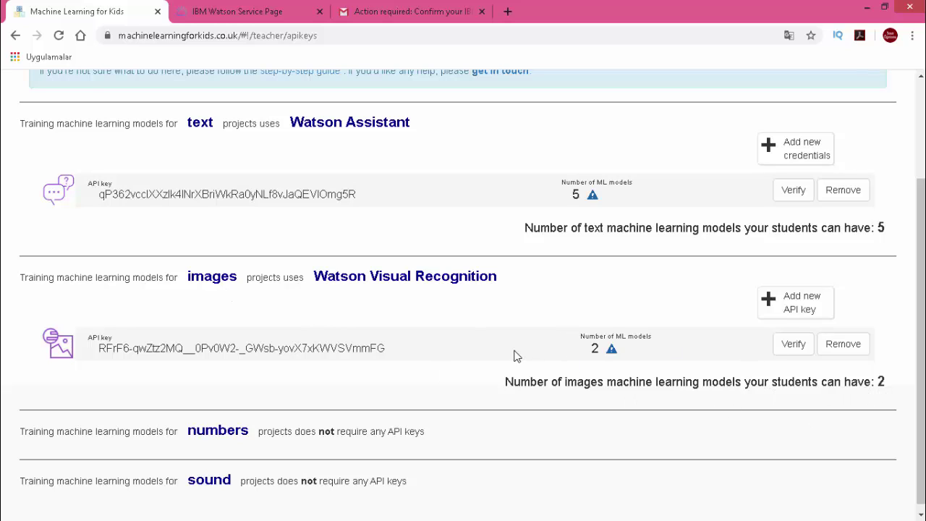
scroll(413, 334, "up", 2)
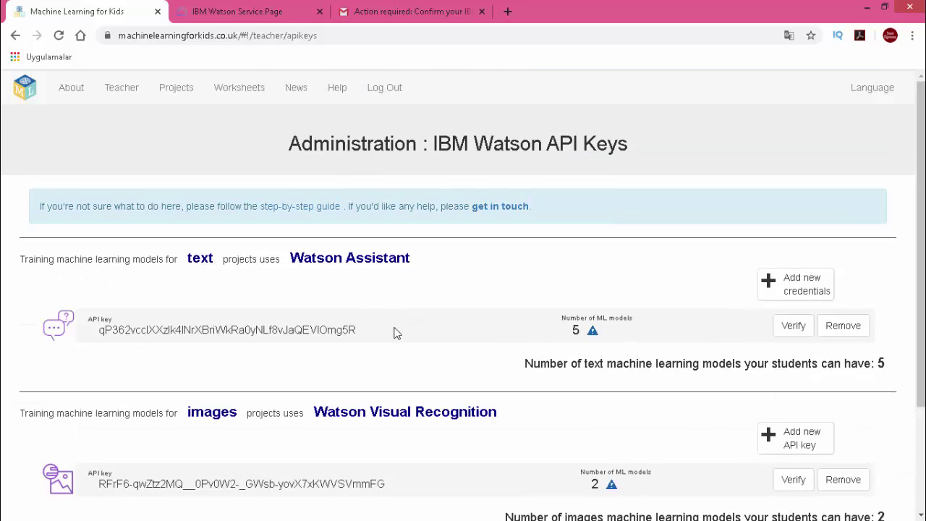
- Show the teacher Administration overview translated into Türkçe using Chrome's page translation
left_click(123, 96)
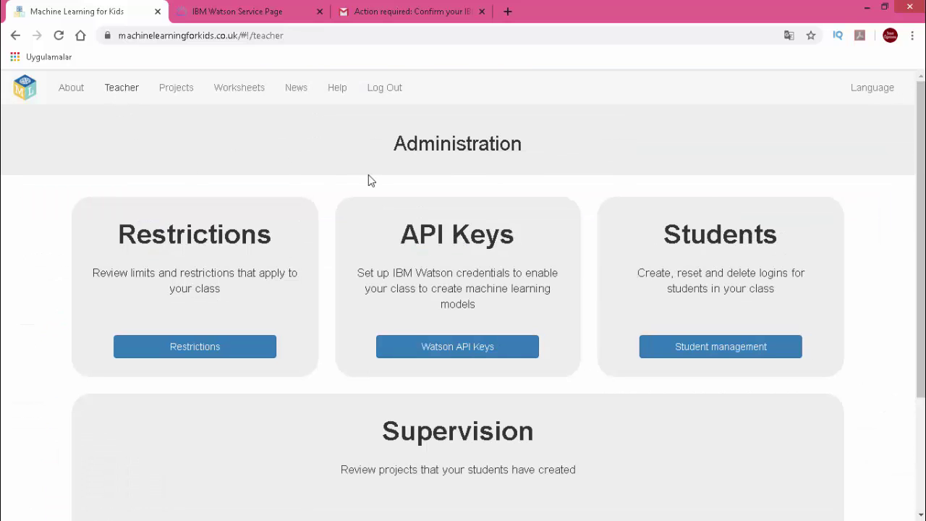
left_click(789, 36)
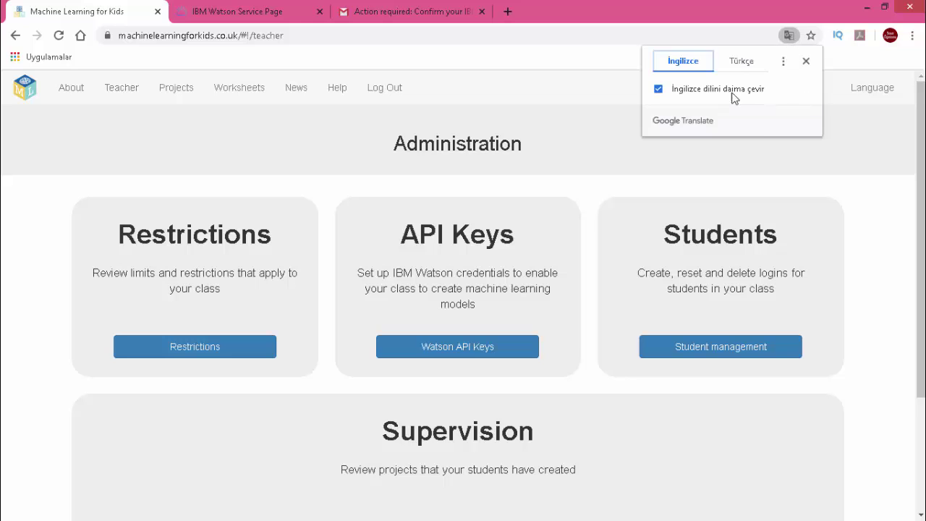
left_click(738, 62)
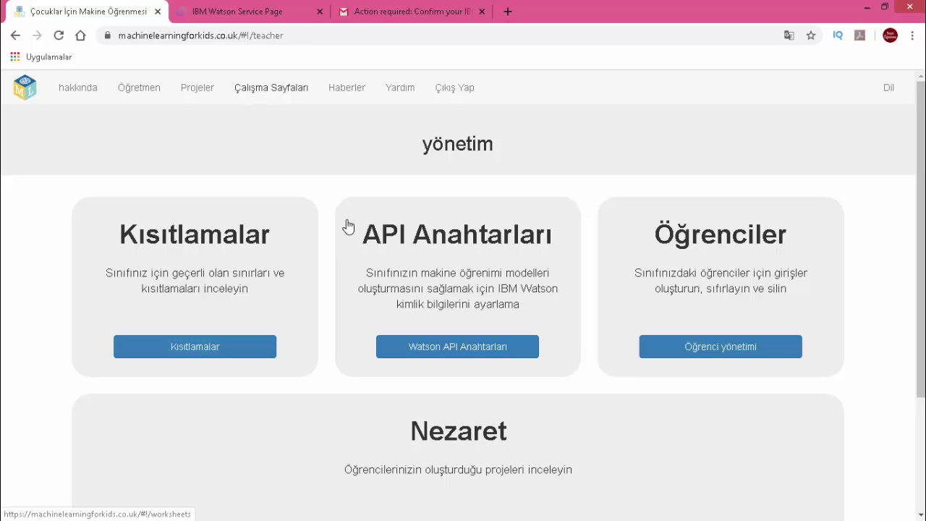
- Scroll through the Turkish 'Makine öğrenimi projeleri' worksheet cards, like Akıllı Sınıf, and return to the top
scroll(361, 244, "down", 3)
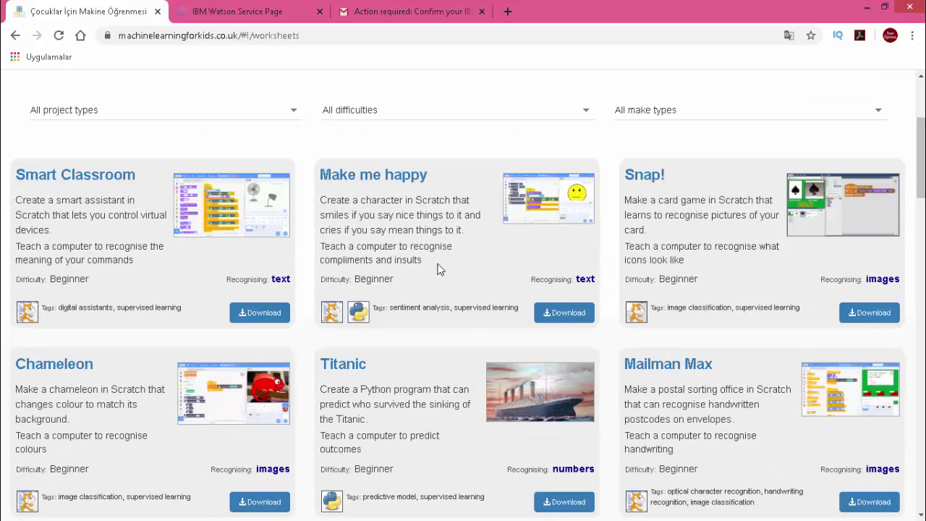
scroll(325, 262, "down", 1)
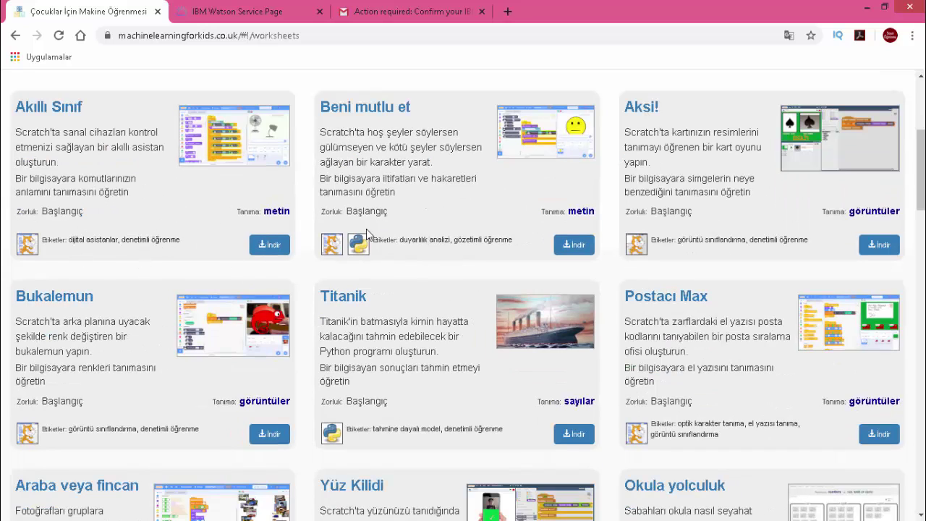
scroll(405, 216, "down", 8)
scroll(543, 318, "down", 4)
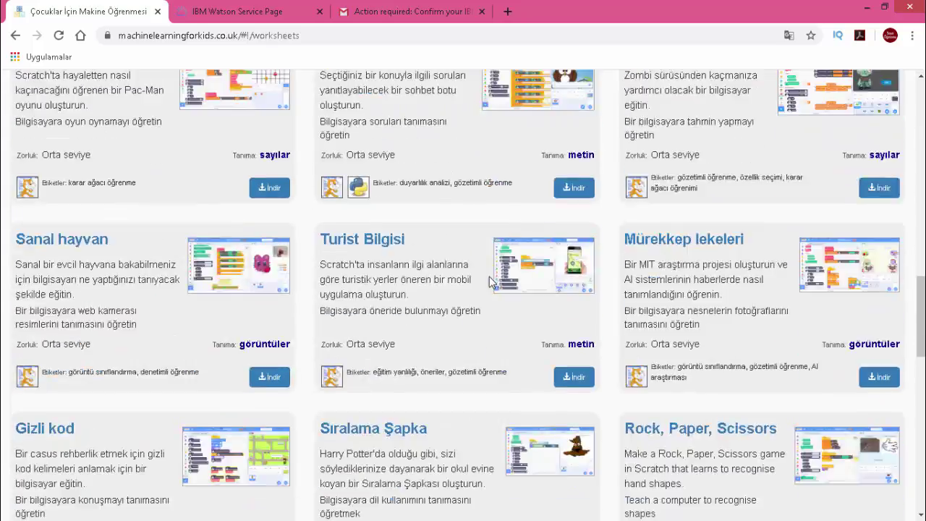
scroll(477, 272, "up", 10)
scroll(462, 263, "up", 6)
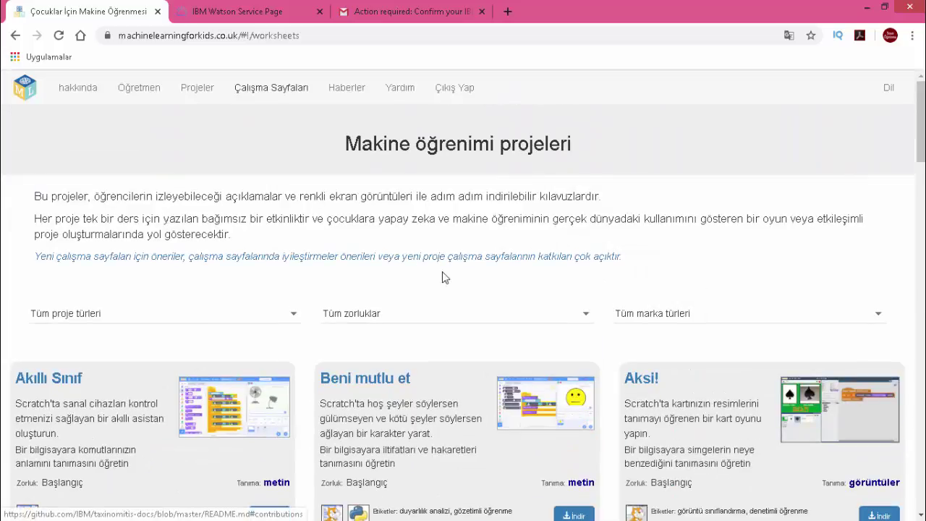